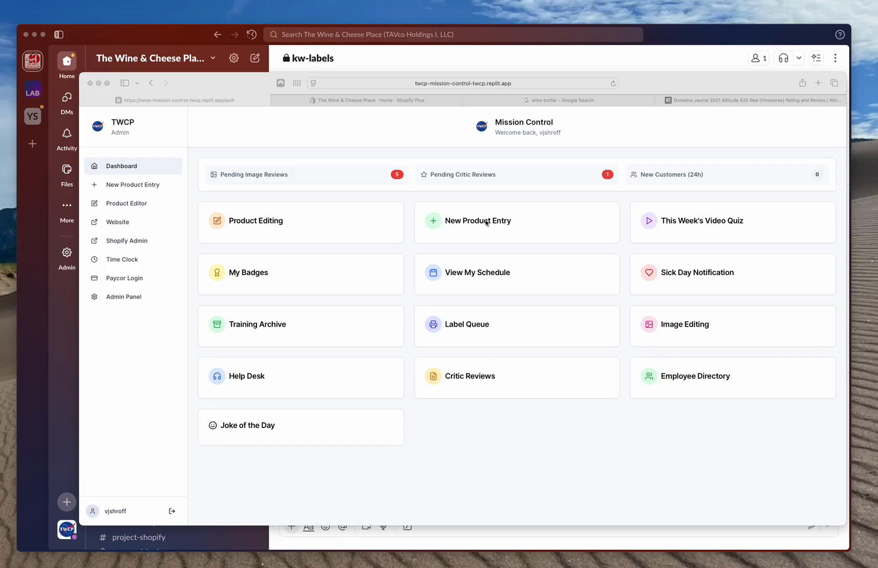
- Start a new product entry with producer "Testy" and product title "TEST WINE 5"
left_click(486, 222)
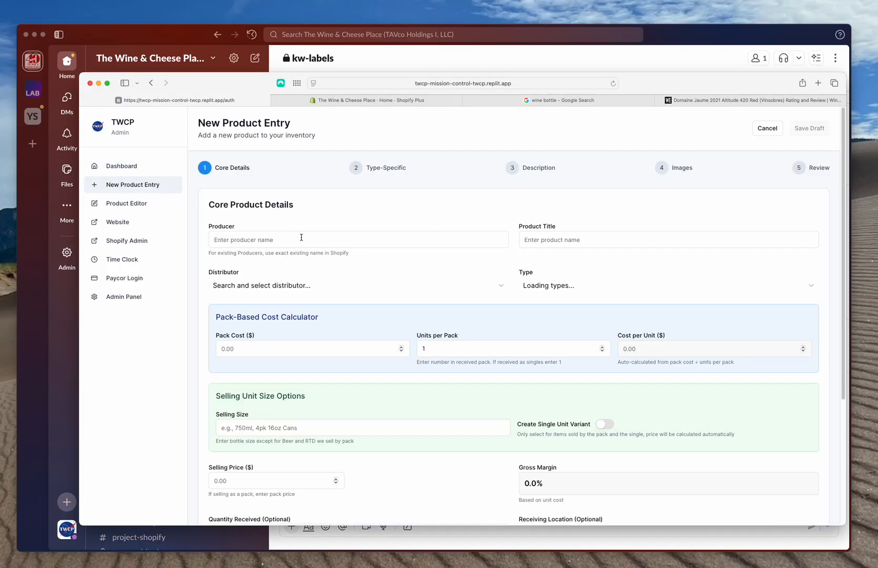
left_click(302, 237)
type("Testy")
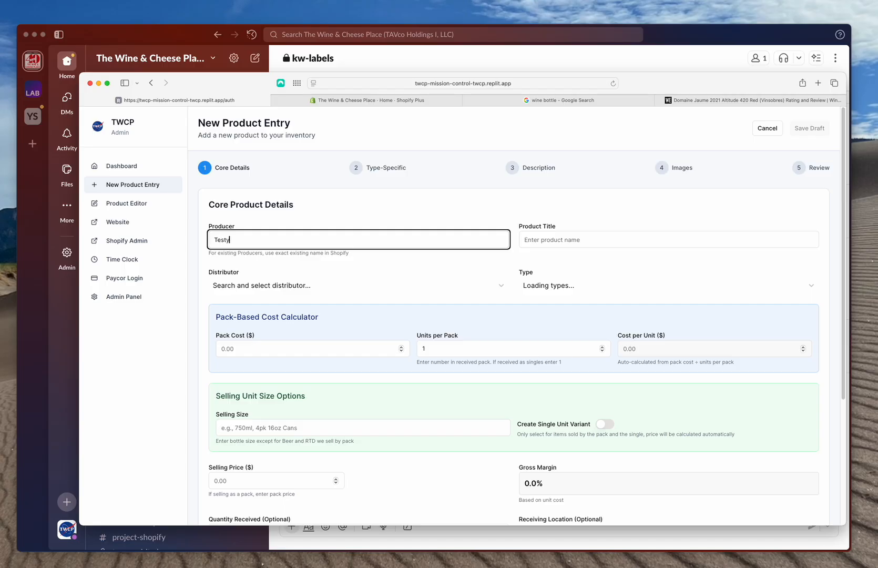
key("Tab")
type("TEST")
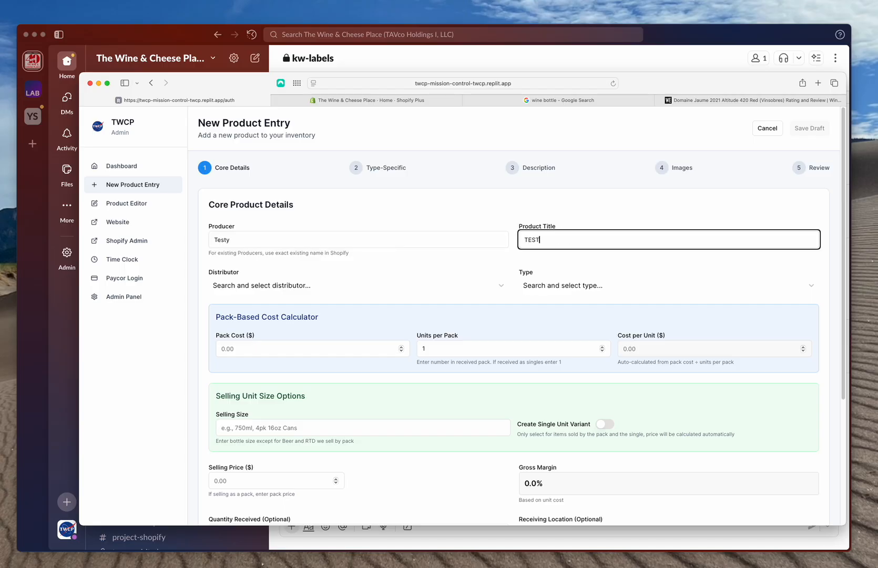
type(" WINE 5")
key("Tab")
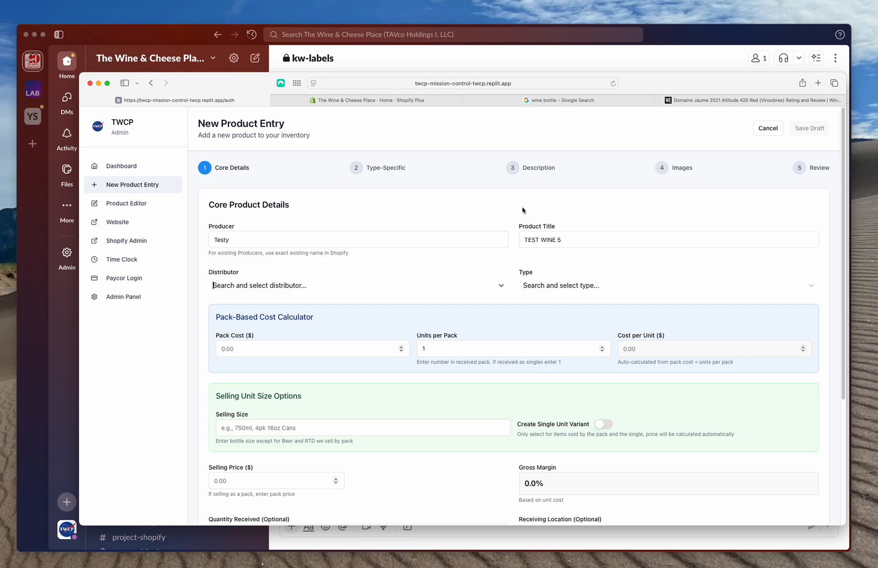
- Set the product's distributor to TEST
left_click(404, 288)
scroll(266, 323, "down", 10)
scroll(266, 323, "up", 8)
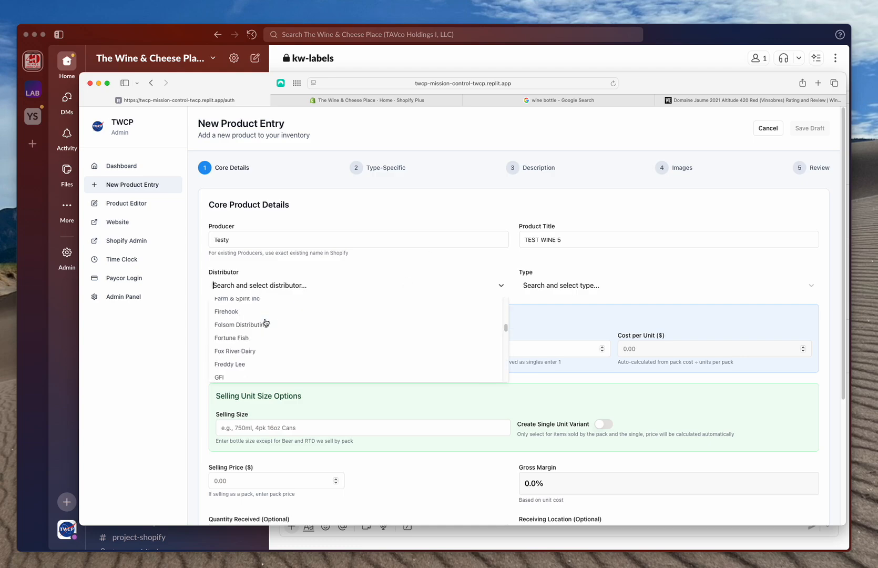
left_click(280, 284)
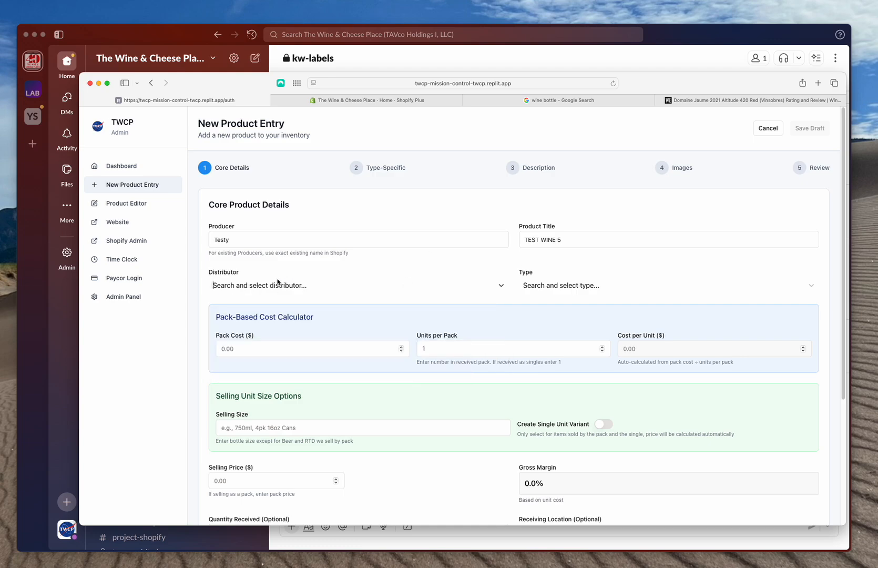
type("tes")
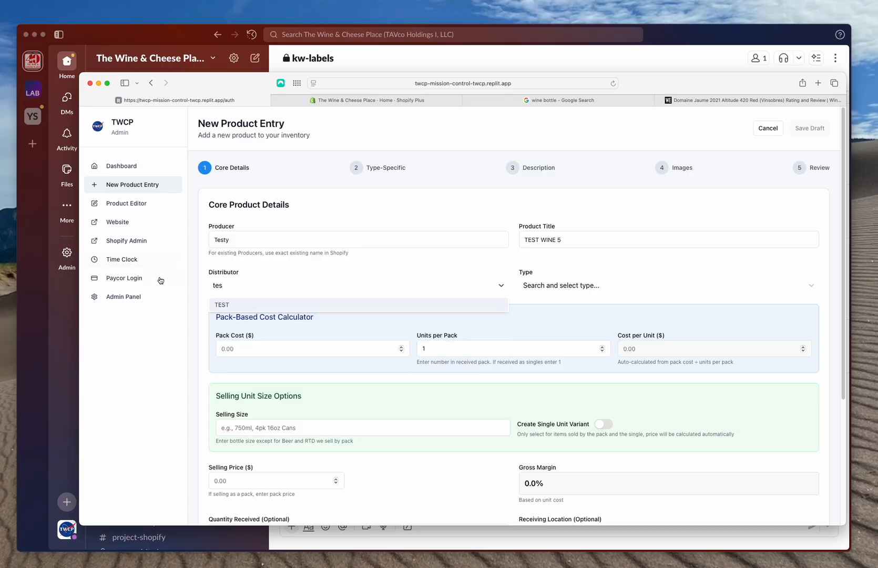
left_click(218, 304)
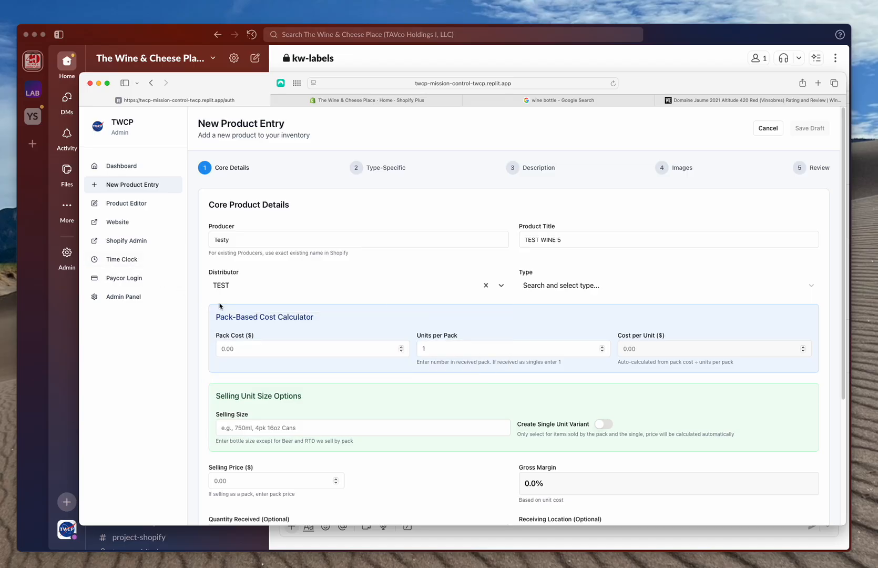
- Set the product type to Italy Wine
left_click(597, 283)
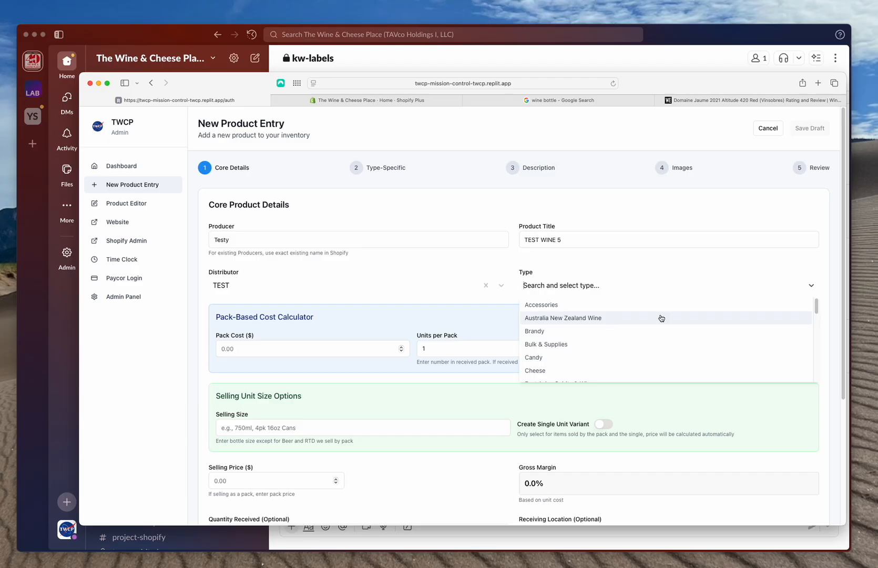
scroll(661, 317, "down", 5)
scroll(661, 317, "down", 5)
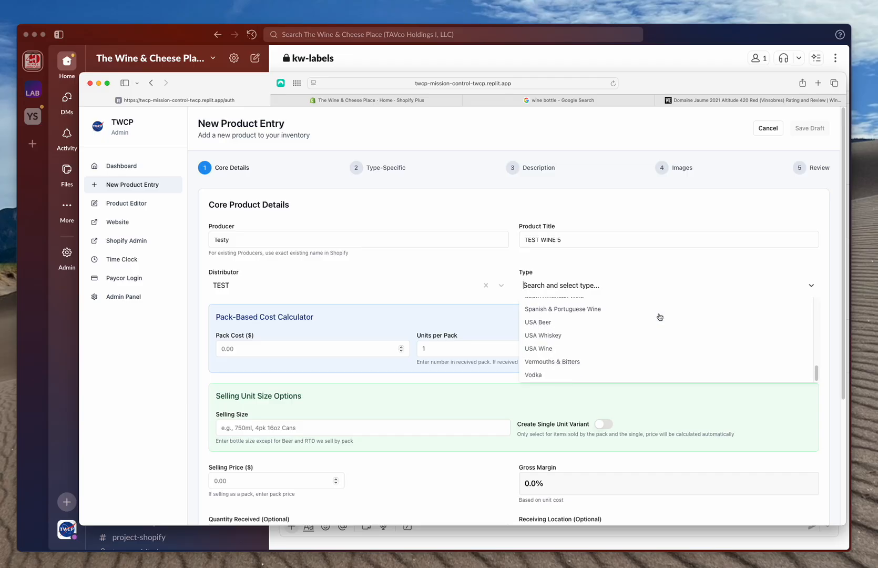
scroll(660, 316, "up", 10)
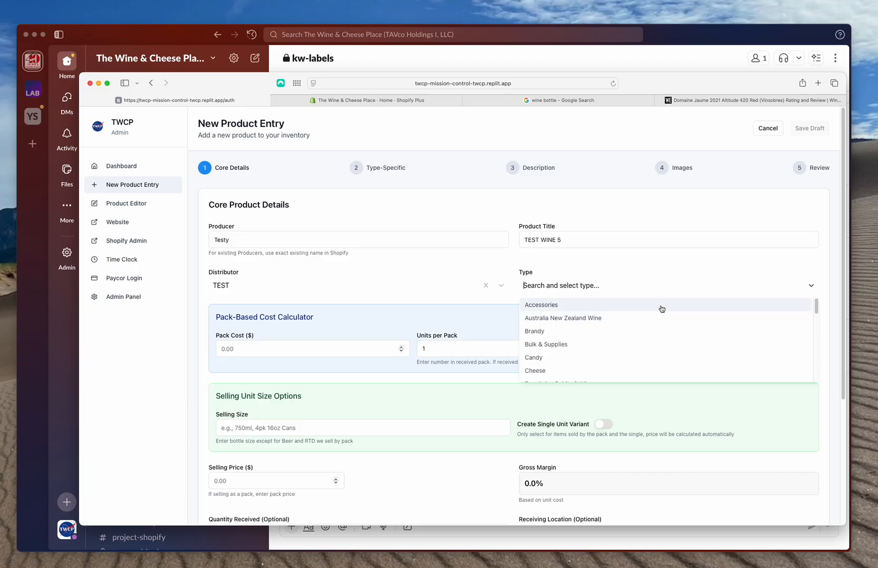
type("itala")
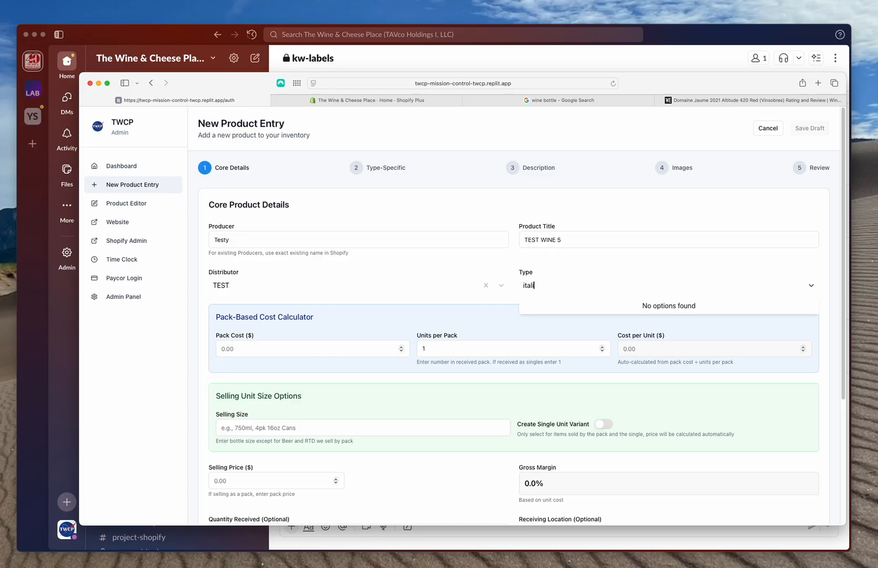
key("BackSpace")
type("a")
key("BackSpace")
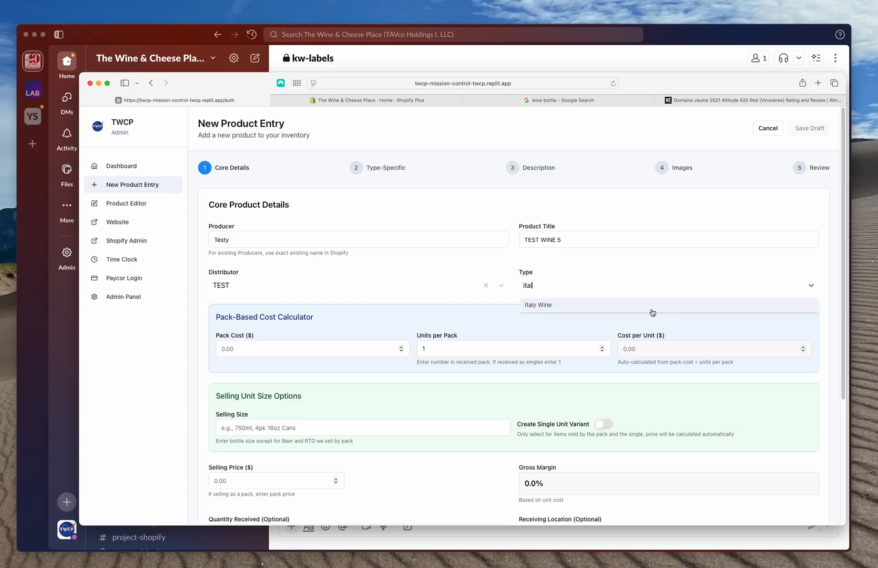
left_click(566, 306)
- Set the pack cost to $300 and the units per pack to 12 in the cost calculator
left_click(258, 349)
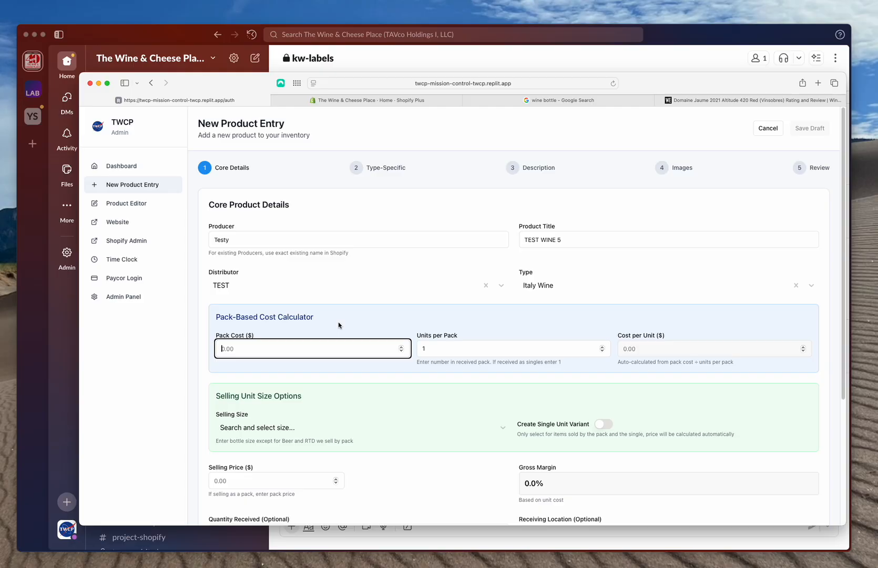
type("300")
left_click(465, 349)
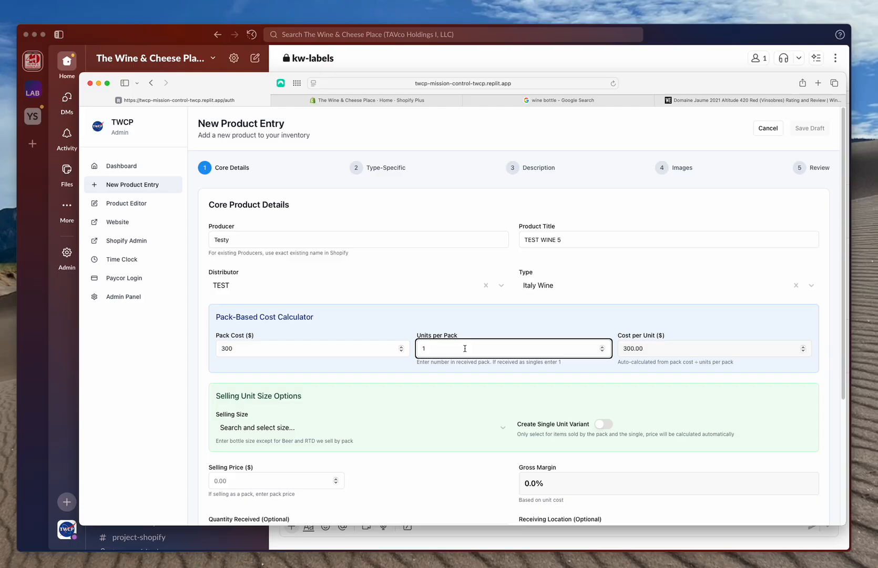
type("2")
- Choose 750ml as the product's selling size
scroll(394, 380, "down", 2)
scroll(393, 379, "down", 1)
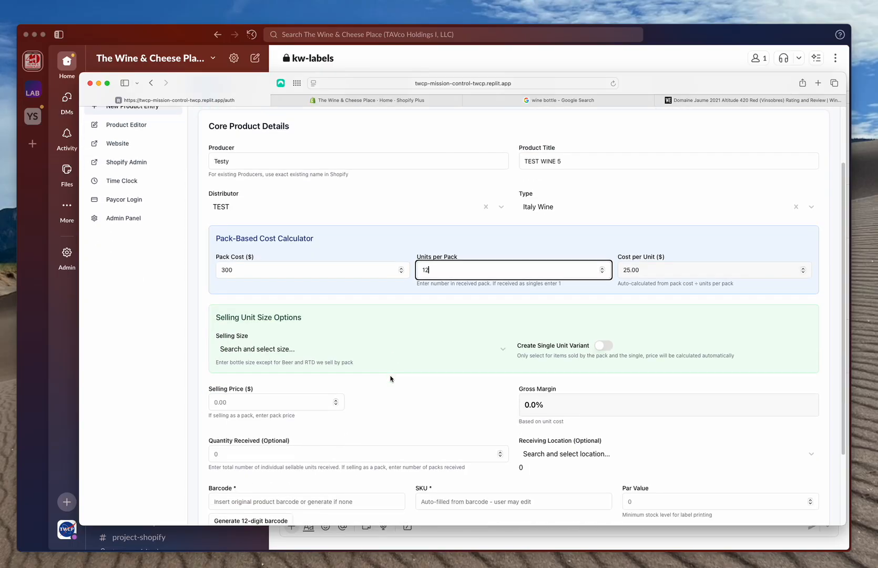
left_click(301, 351)
scroll(321, 424, "down", 3)
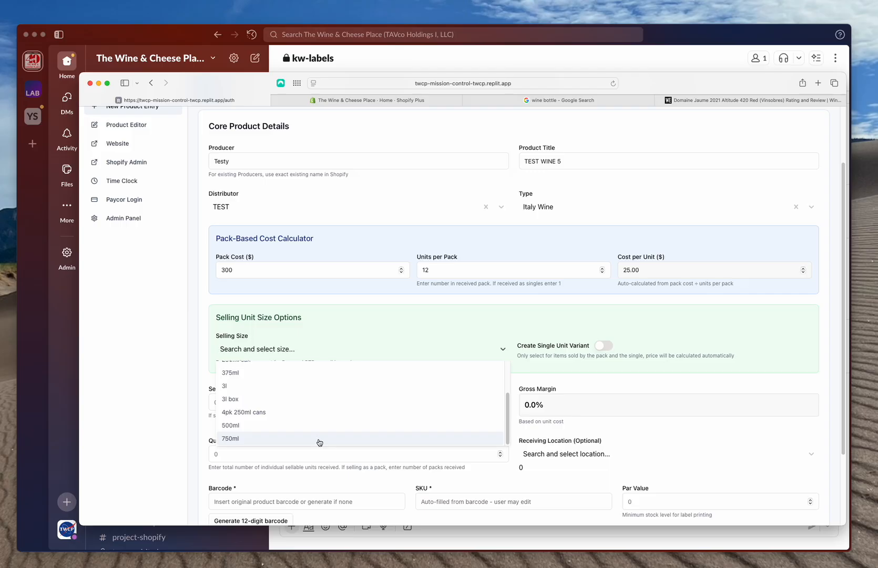
left_click(319, 440)
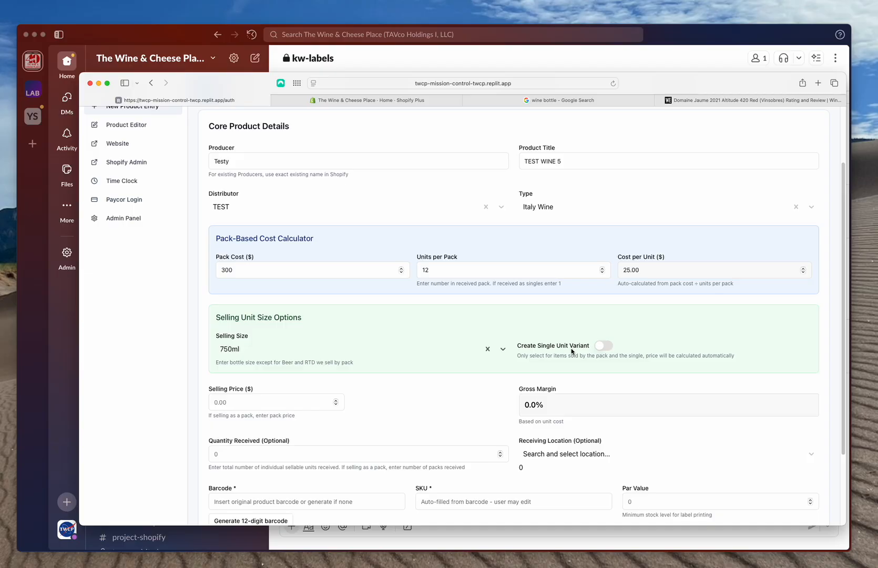
- Set the product's selling price to $34.99
left_click(308, 403)
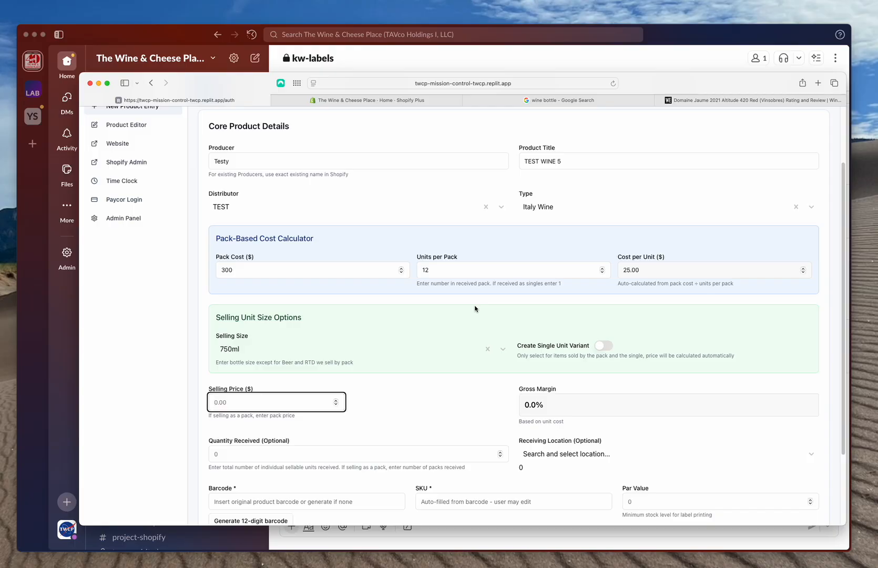
type("34.99")
left_click(465, 403)
- Record a received quantity of 12 with Kirkwood as the receiving location
scroll(465, 402, "down", 3)
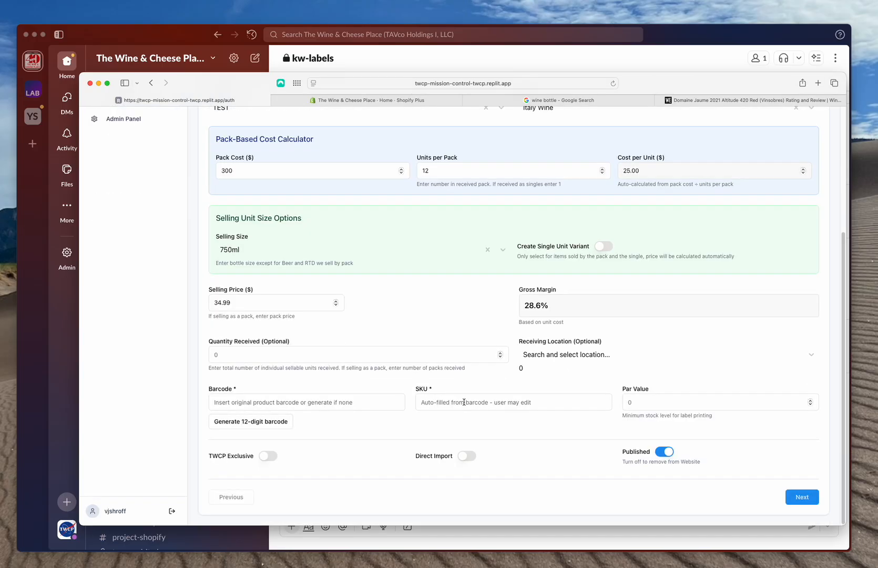
left_click(324, 352)
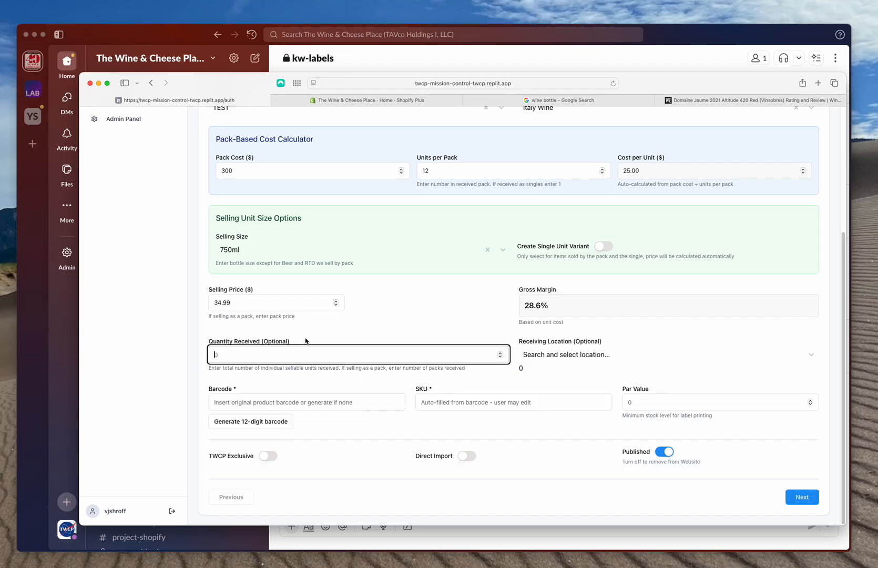
type("12")
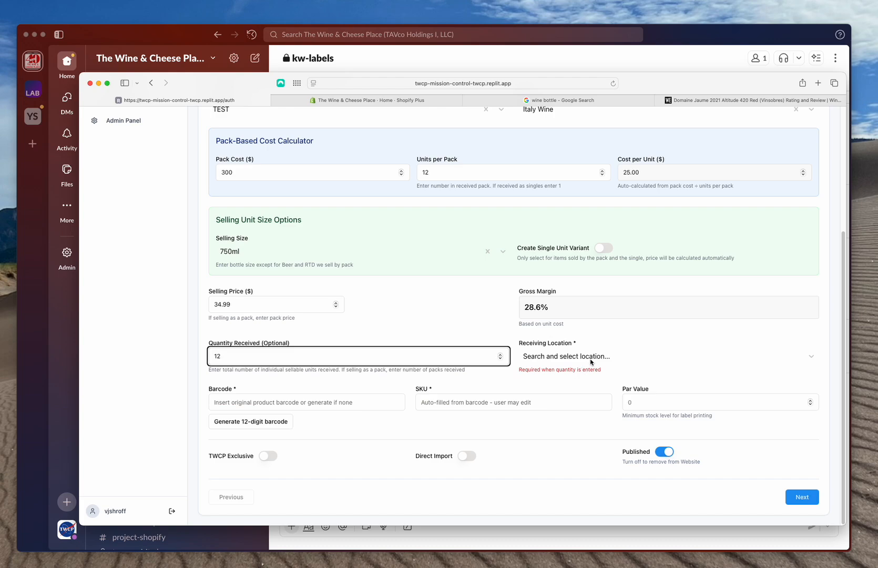
left_click(455, 325)
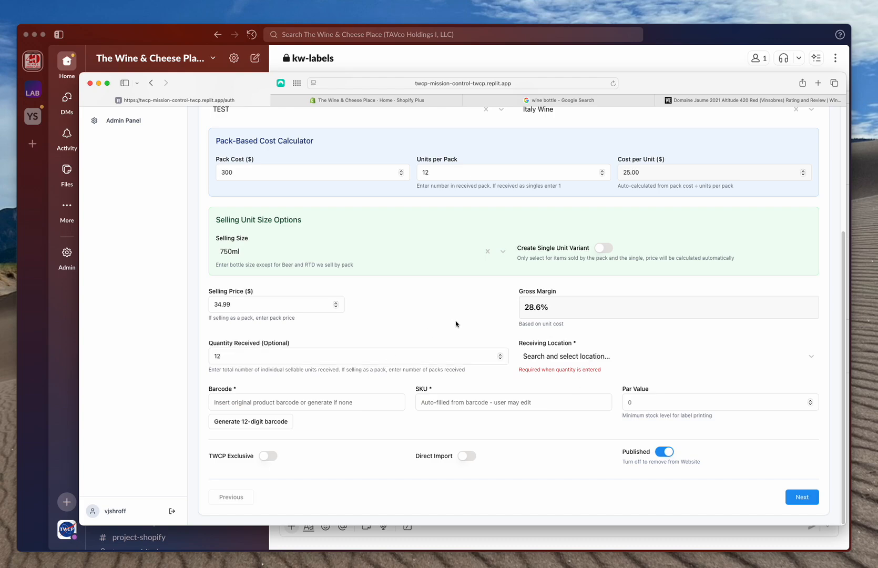
left_click(581, 357)
left_click(583, 402)
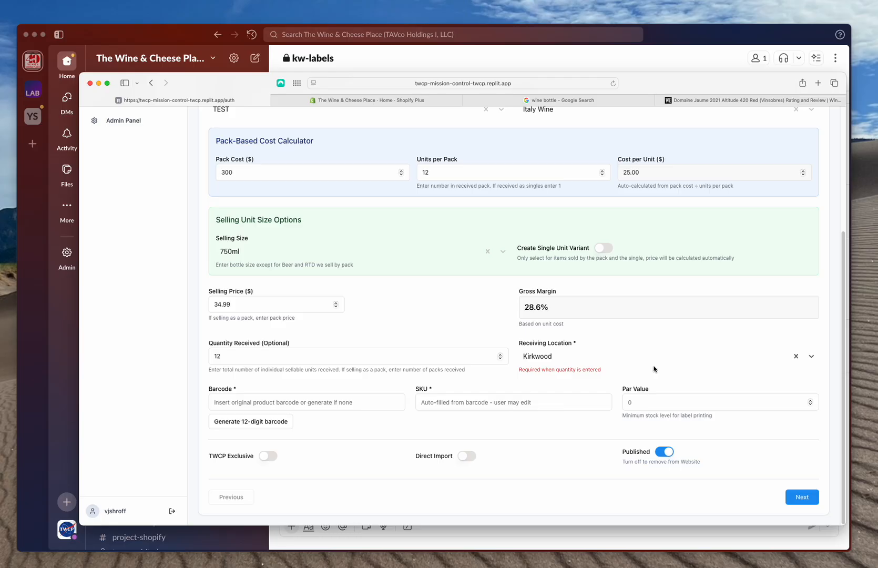
- Generate a 12-digit barcode for the product, keep it published, and continue to the type-specific fields
left_click(233, 404)
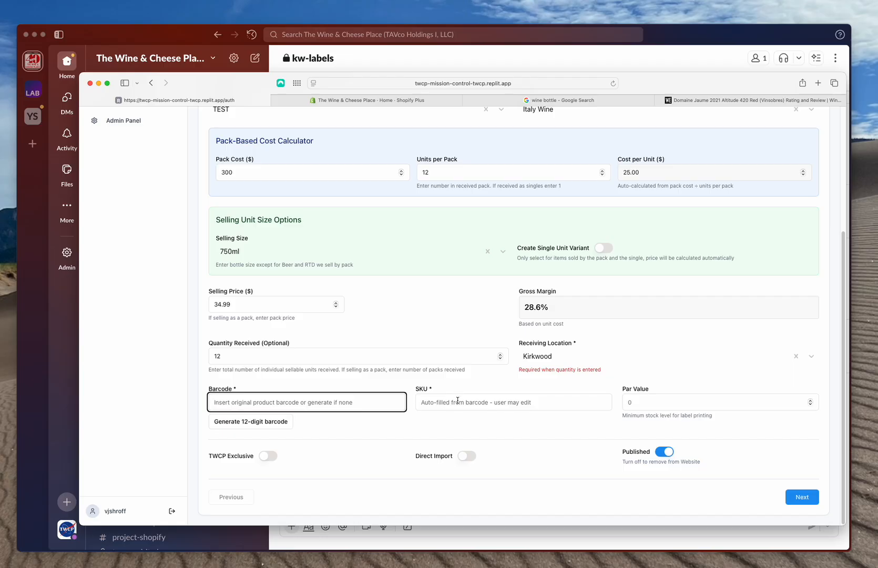
left_click(722, 403)
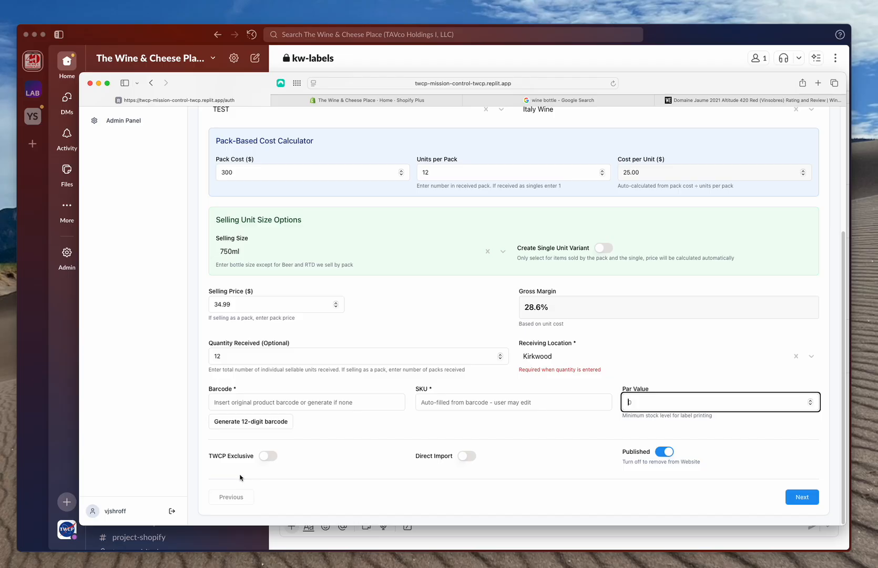
left_click(269, 423)
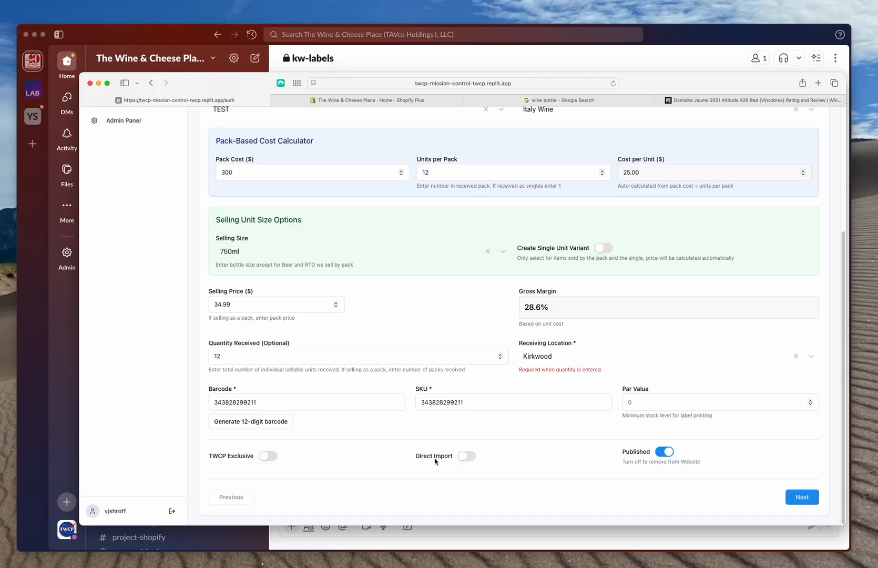
left_click(663, 458)
left_click(665, 454)
left_click(807, 498)
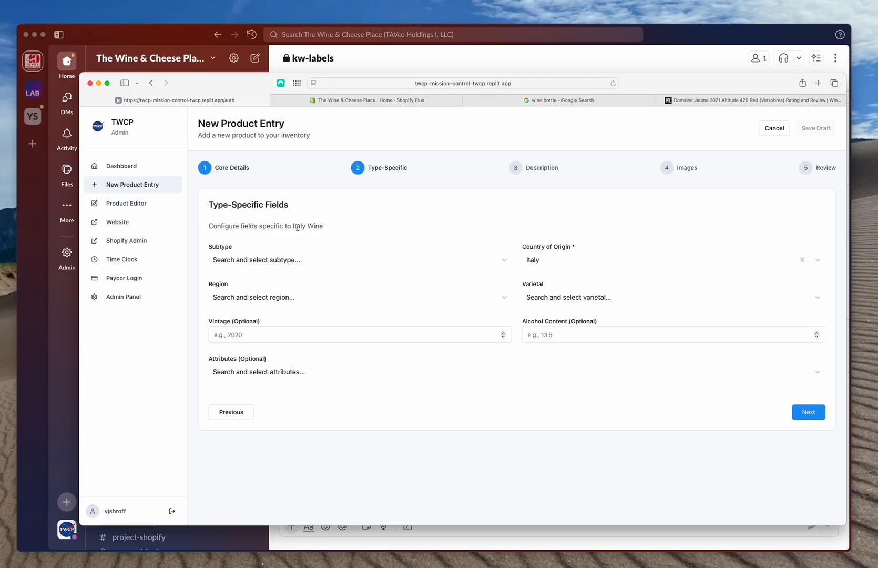
- Set the wine's subtype to Red Wine and its region to Barolo
left_click(267, 261)
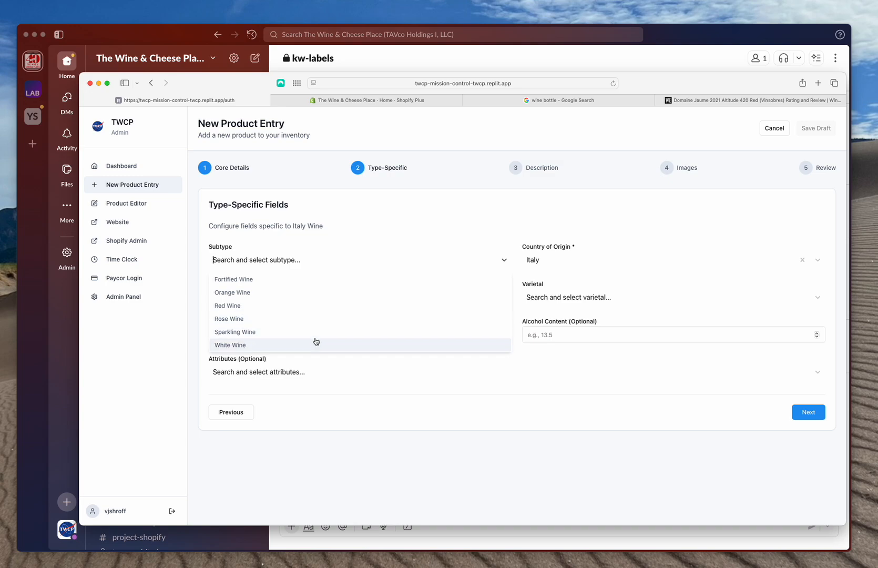
left_click(321, 312)
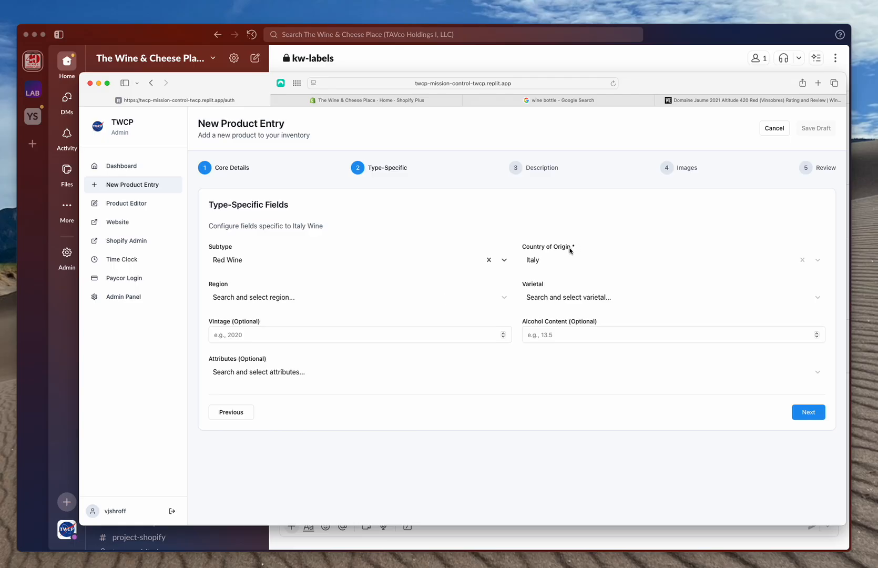
left_click(267, 300)
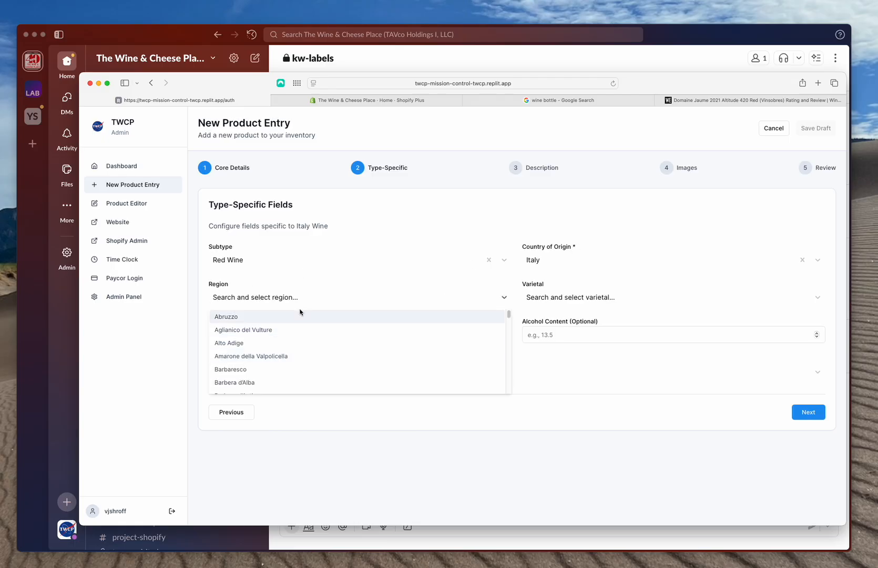
type("b")
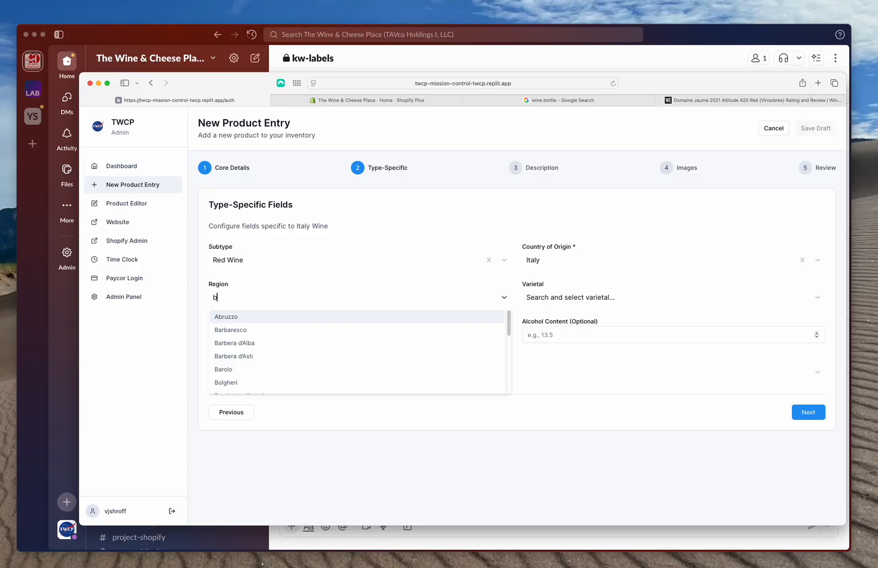
left_click(282, 369)
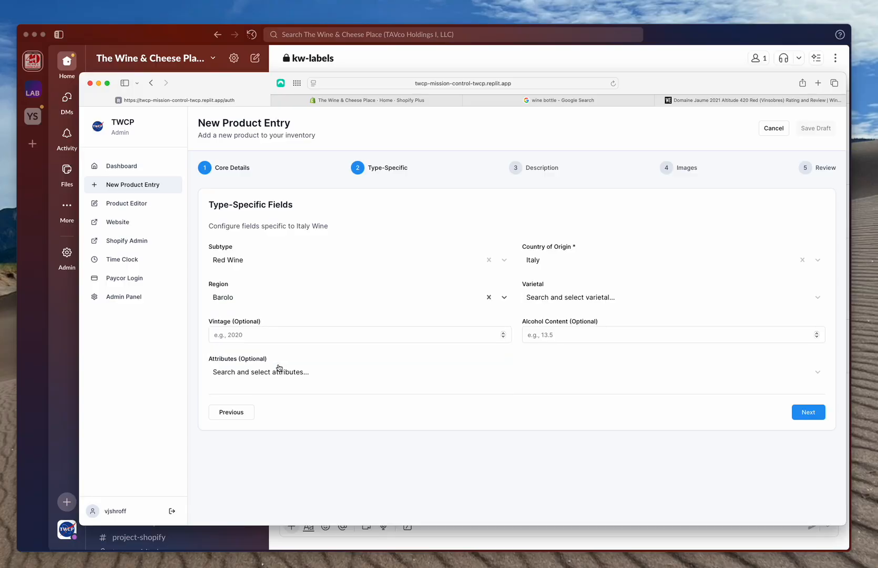
- Set the wine's varietal to Nebbiolo
left_click(548, 305)
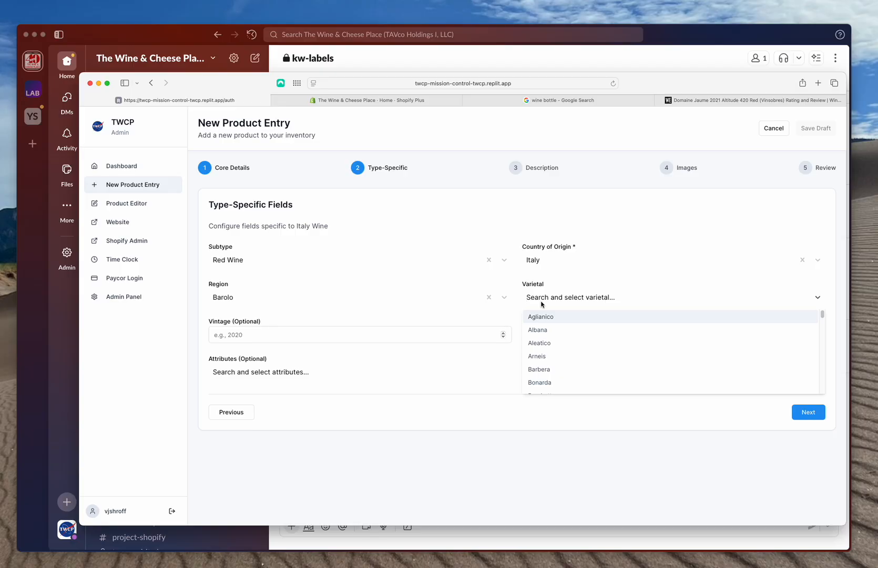
type("n")
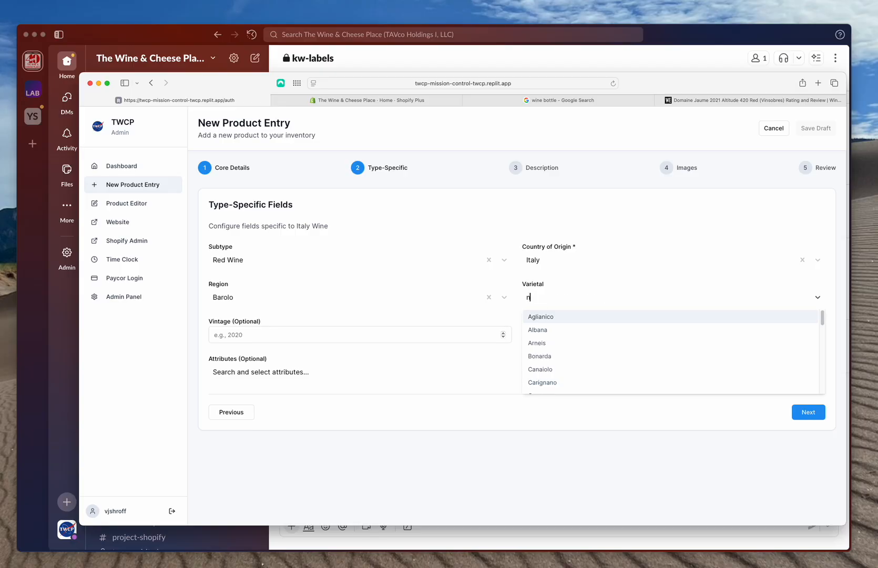
type("e")
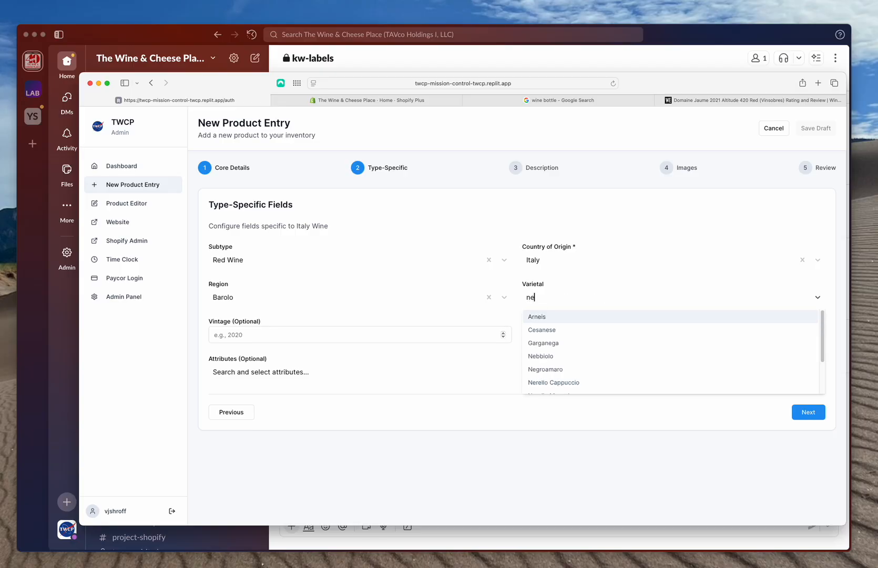
left_click(540, 356)
- Set the wine's vintage to 2020 and its alcohol content to 14.6
left_click(303, 338)
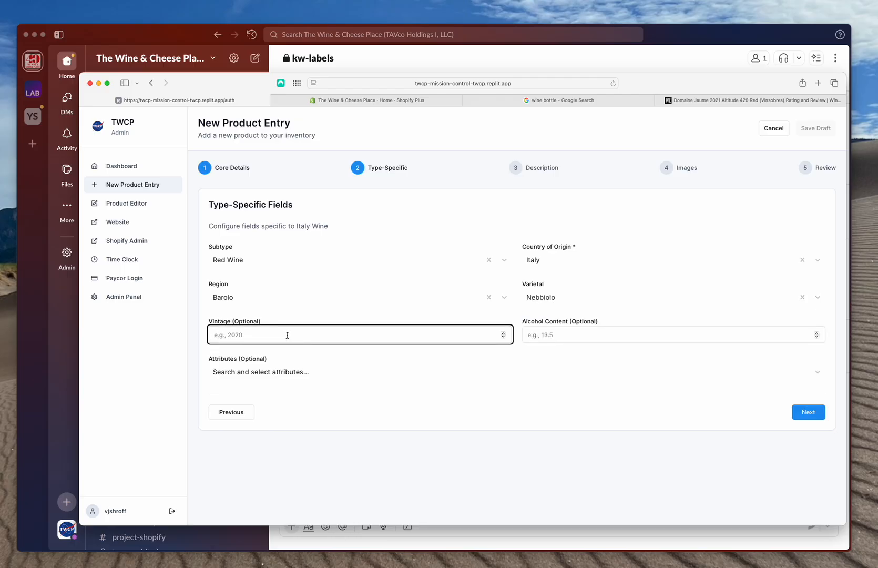
type("22")
key("BackSpace")
type("020")
left_click(606, 335)
type("14.6")
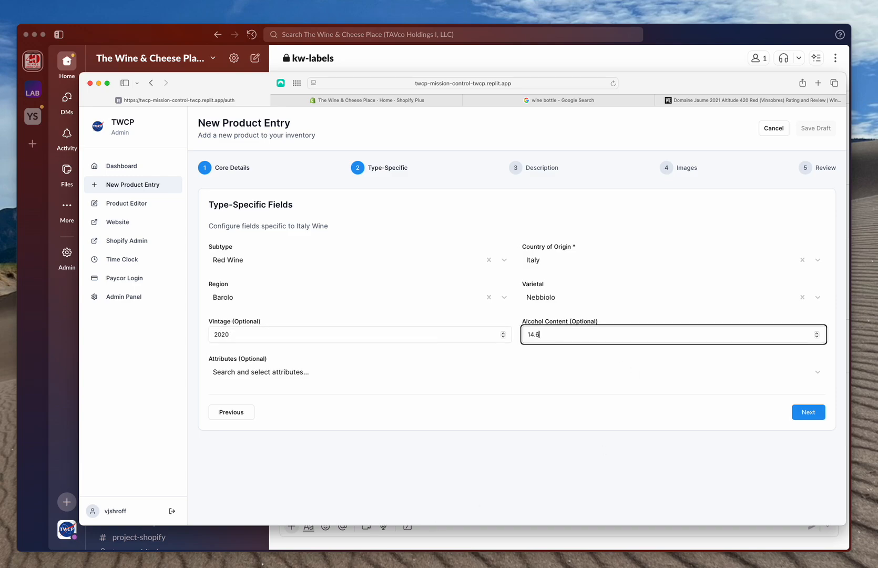
- Add the Unfiltered attribute to the wine
left_click(276, 375)
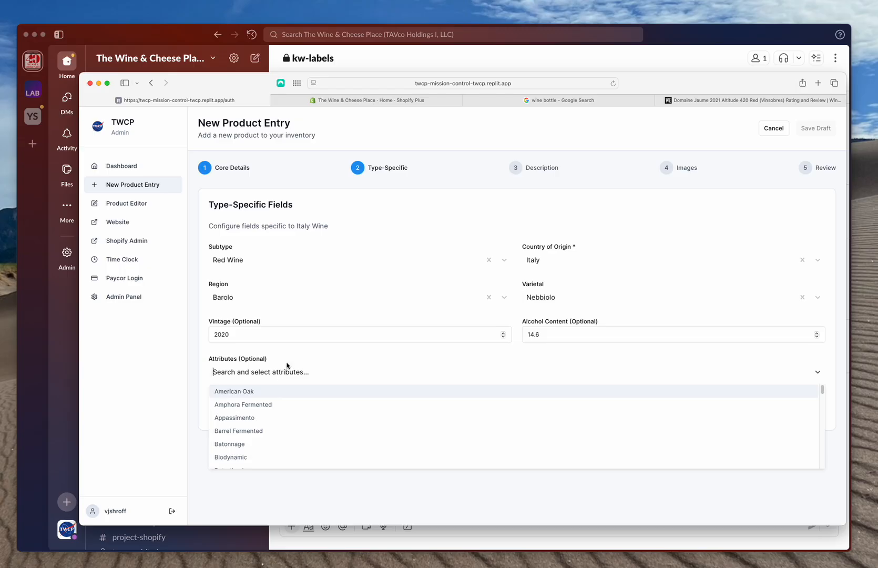
type("u")
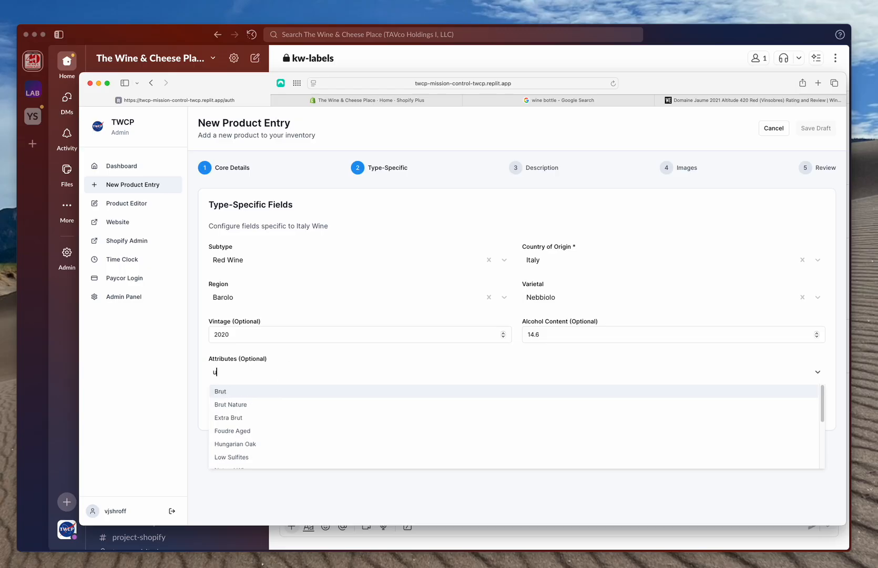
scroll(276, 415, "down", 1)
scroll(276, 415, "up", 1)
type("n")
left_click(254, 404)
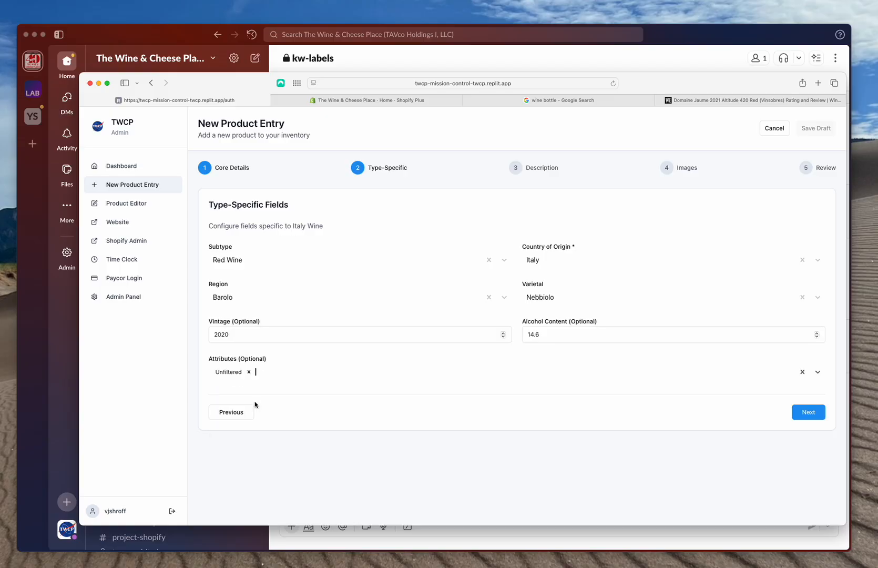
- Add New Oak as a second attribute and continue to the product description stage
left_click(293, 373)
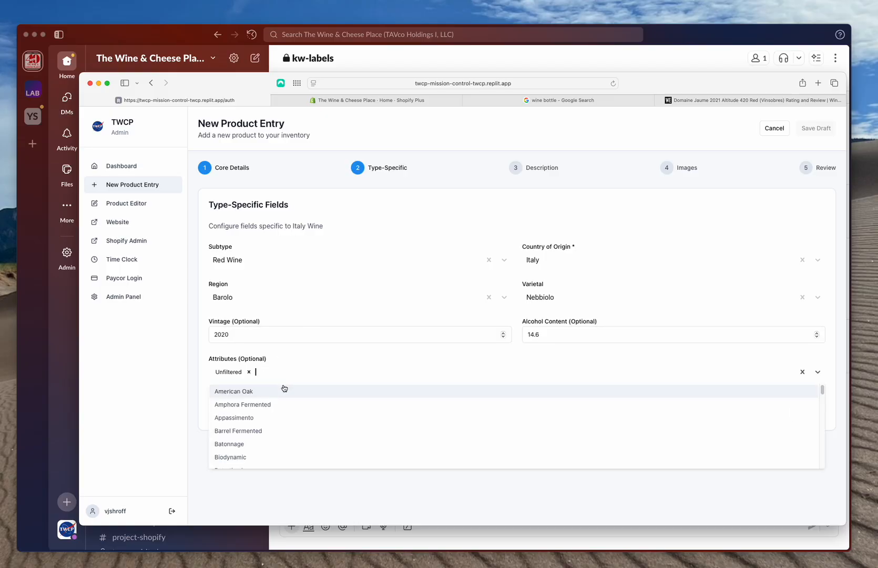
scroll(326, 428, "down", 5)
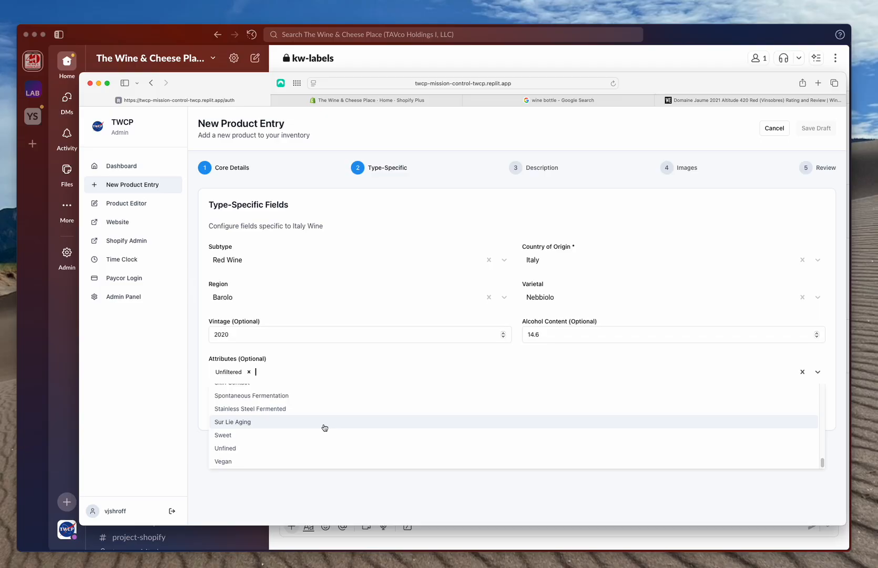
scroll(310, 433, "up", 3)
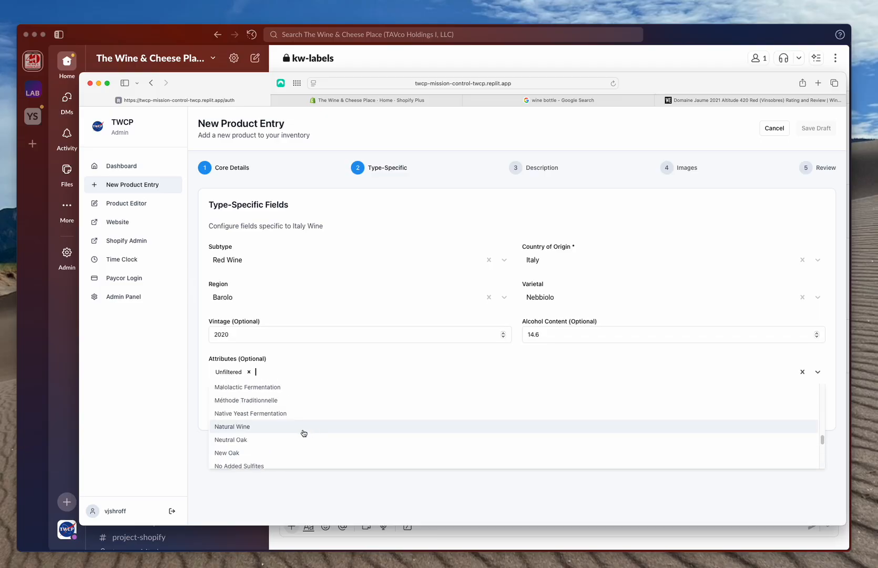
left_click(295, 456)
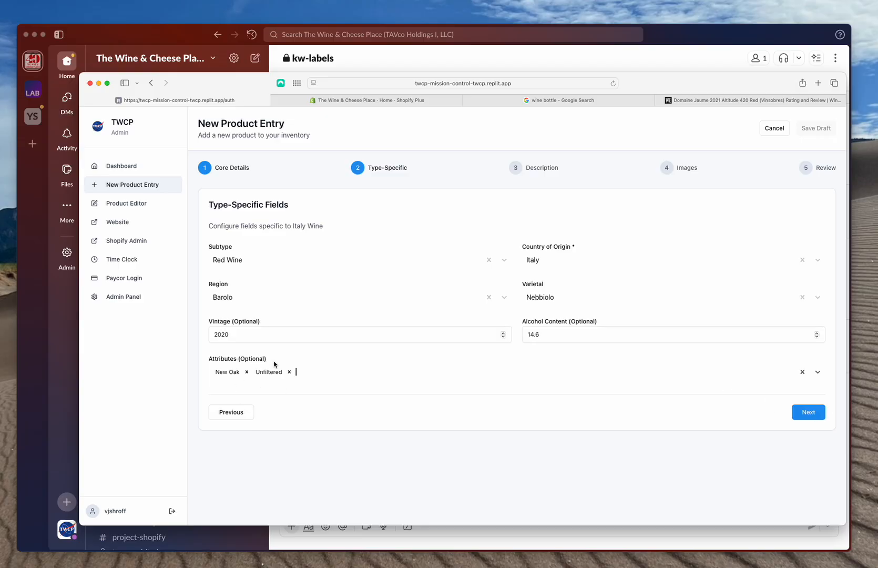
left_click(806, 413)
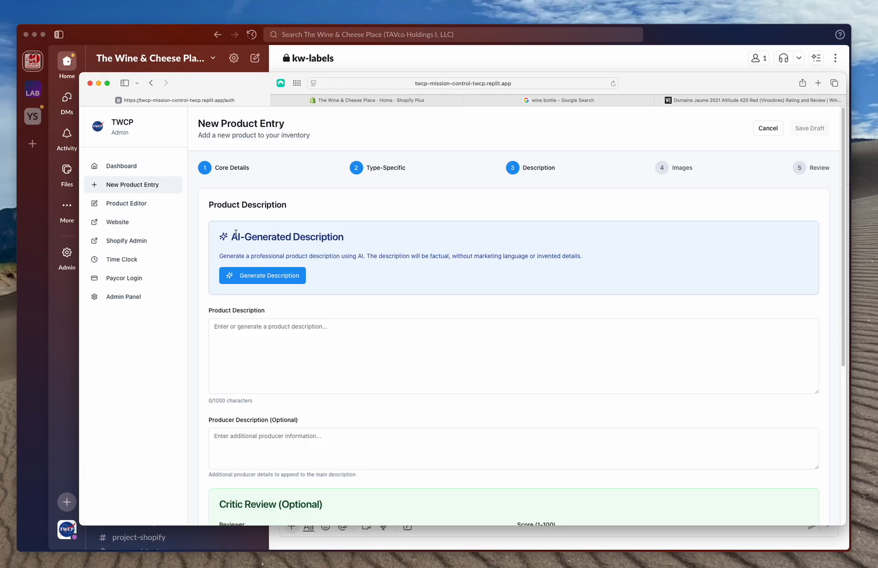
left_click_drag(232, 235, 339, 236)
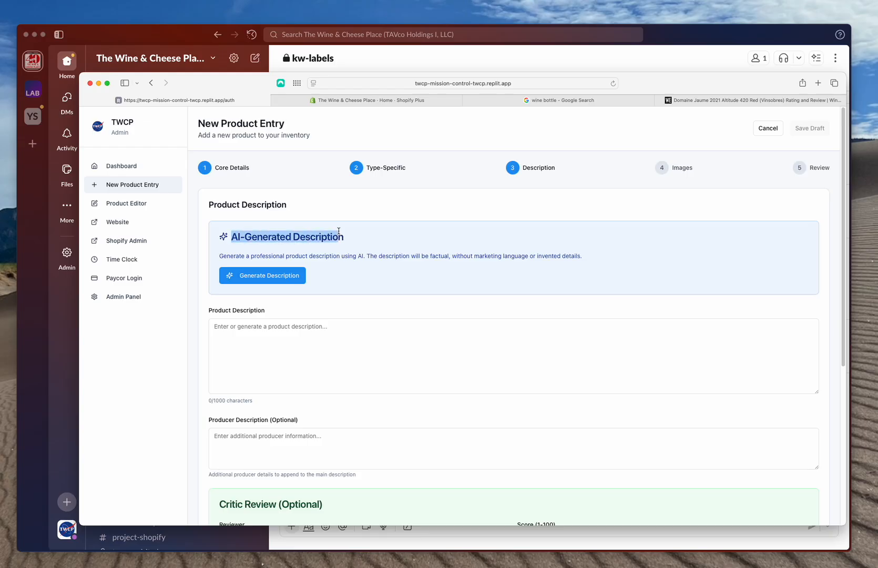
left_click(294, 361)
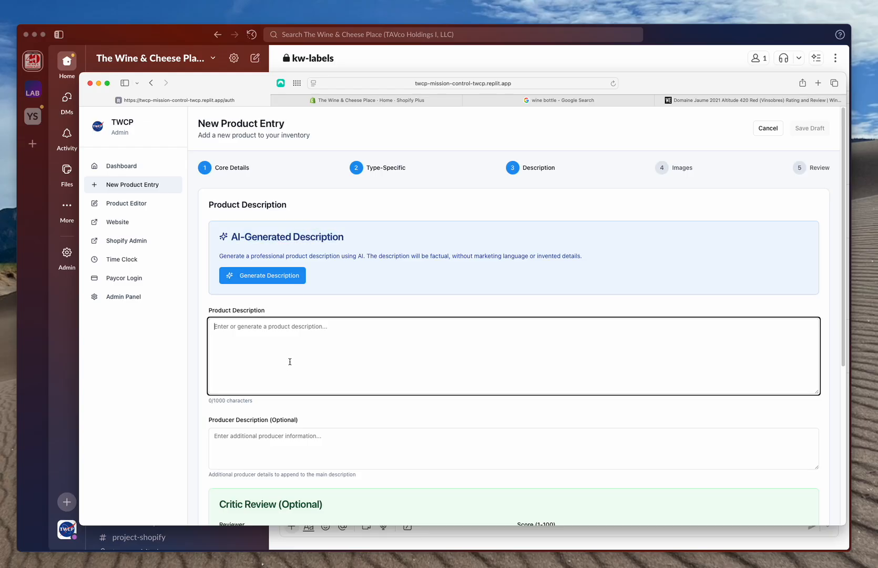
scroll(290, 359, "down", 4)
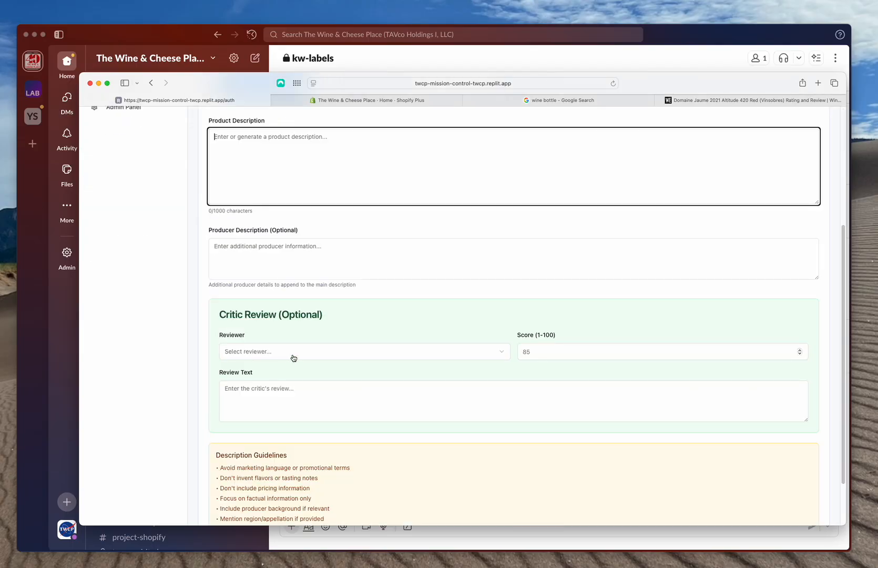
left_click(257, 258)
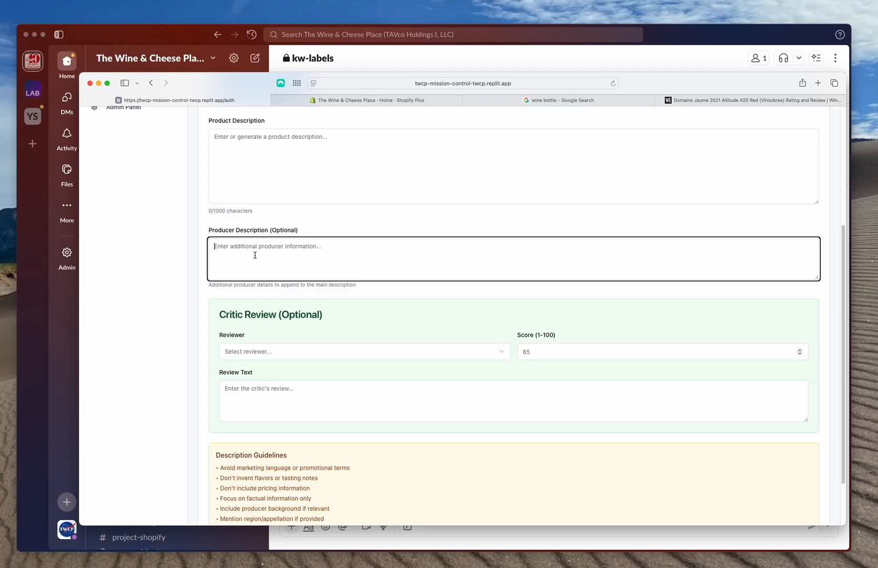
- Choose Wine Enthusiast as the reviewer for the critic review
scroll(233, 417, "down", 2)
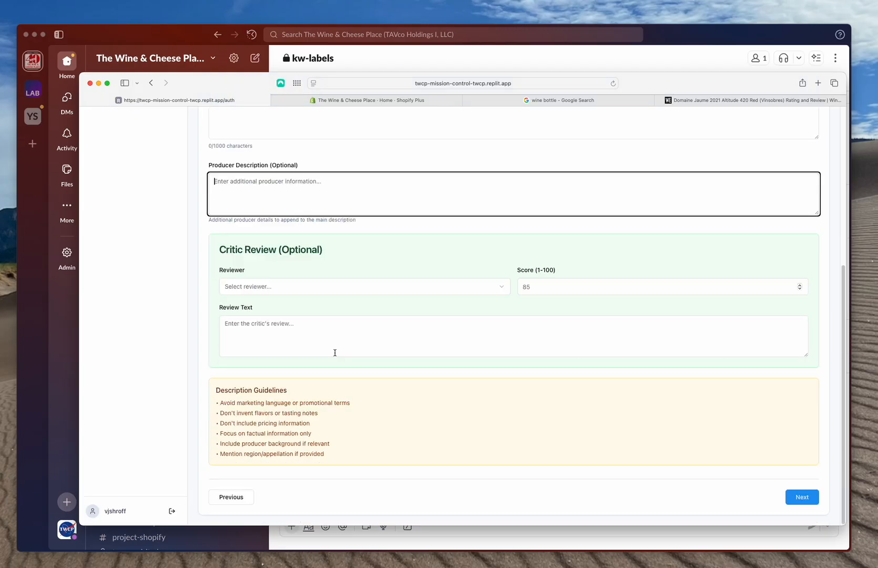
left_click(272, 288)
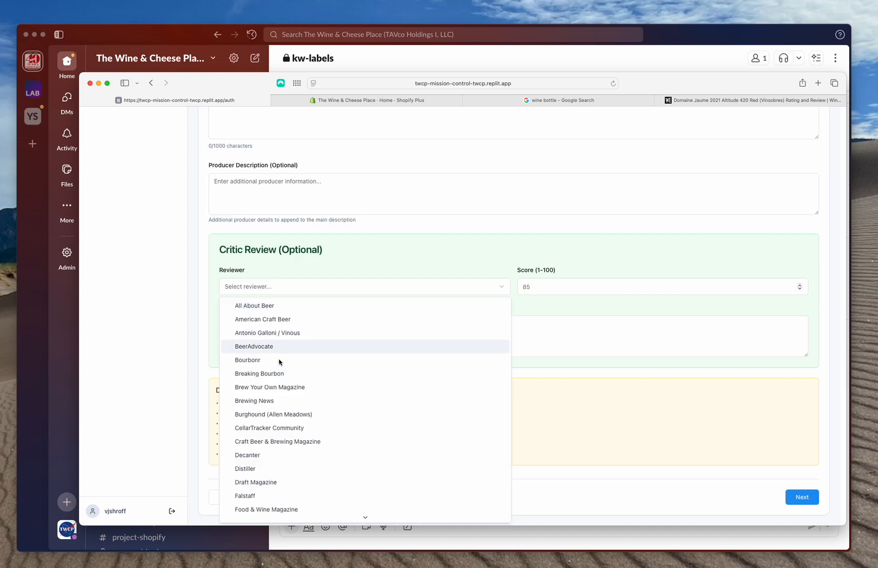
scroll(313, 415, "down", 10)
scroll(263, 445, "down", 3)
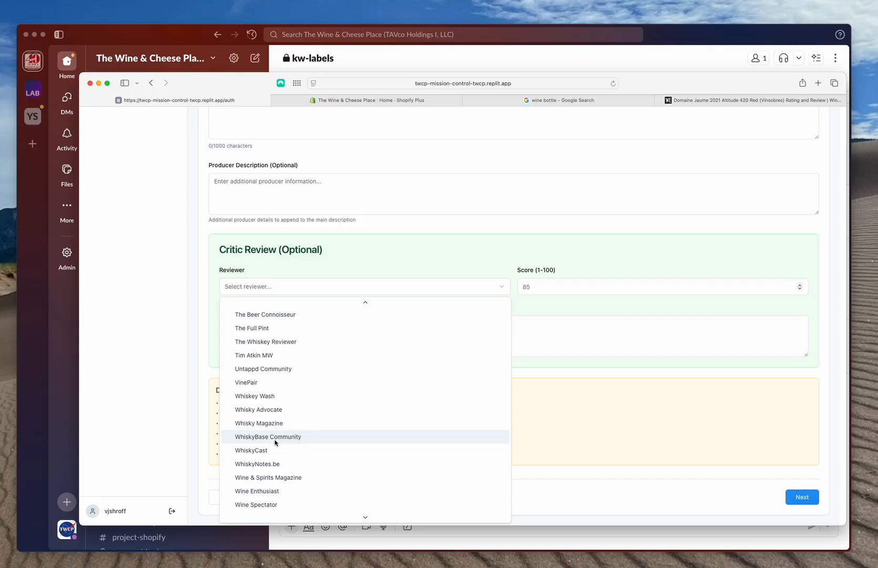
left_click(263, 493)
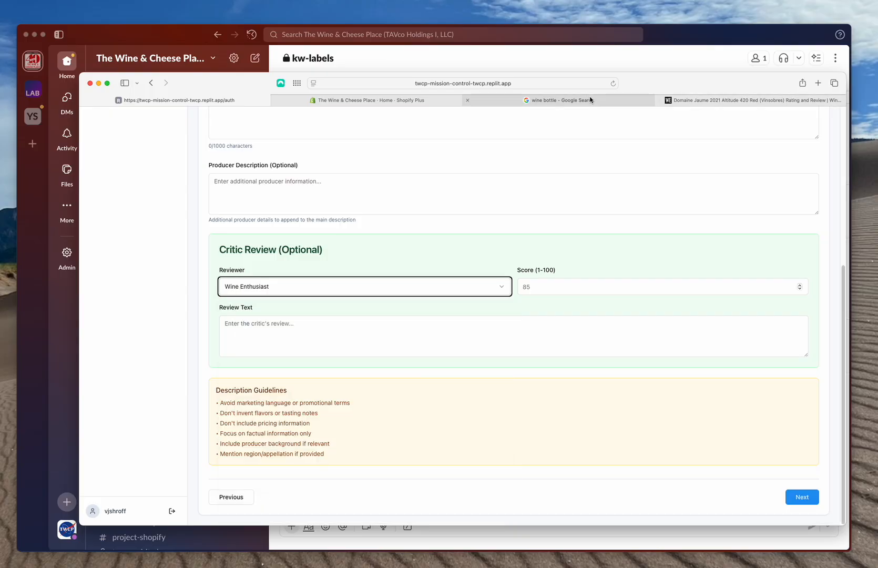
- Copy the full tasting review, including its attribution, from the open Wine Enthusiast page for Domaine Jaume 2021 Altitude 420 Red
left_click(703, 100)
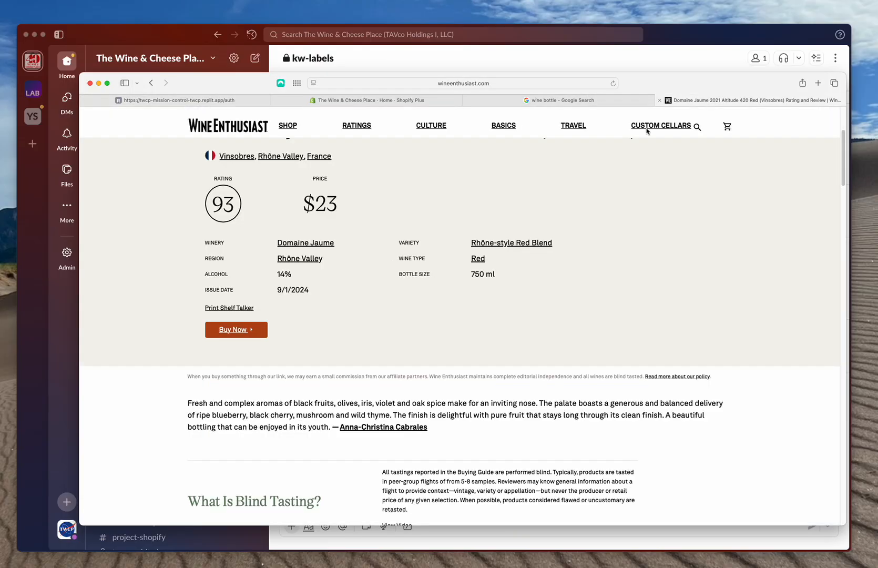
left_click_drag(188, 404, 432, 428)
right_click(271, 409)
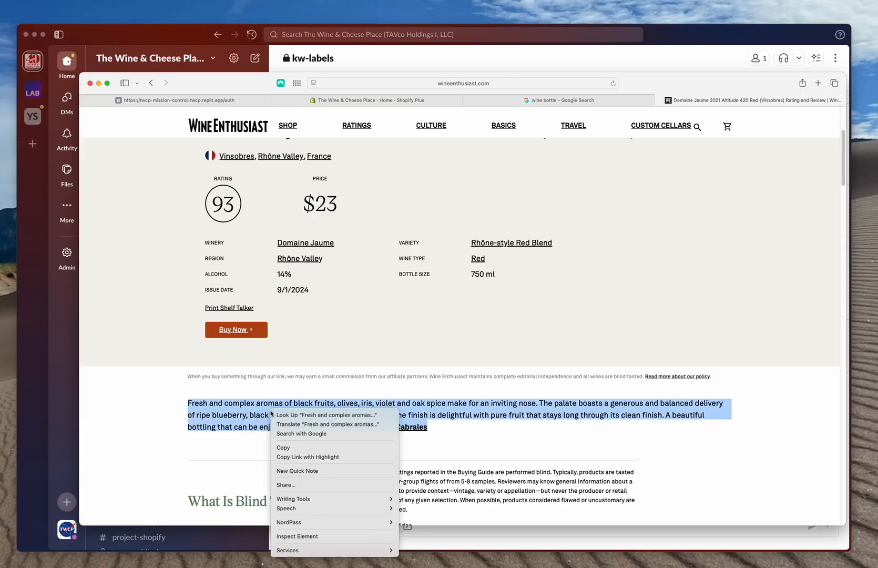
left_click(311, 448)
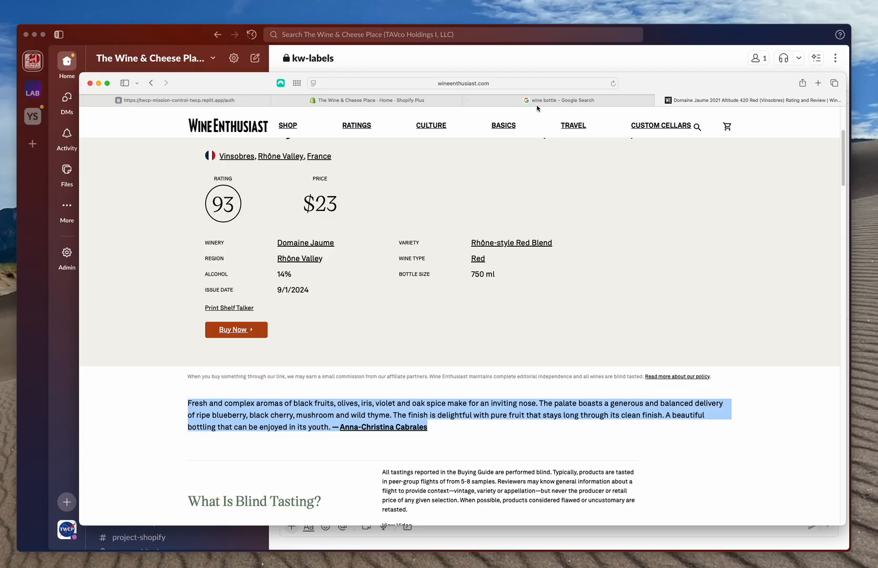
- Return to the product entry and set the critic review score to 93
left_click(185, 102)
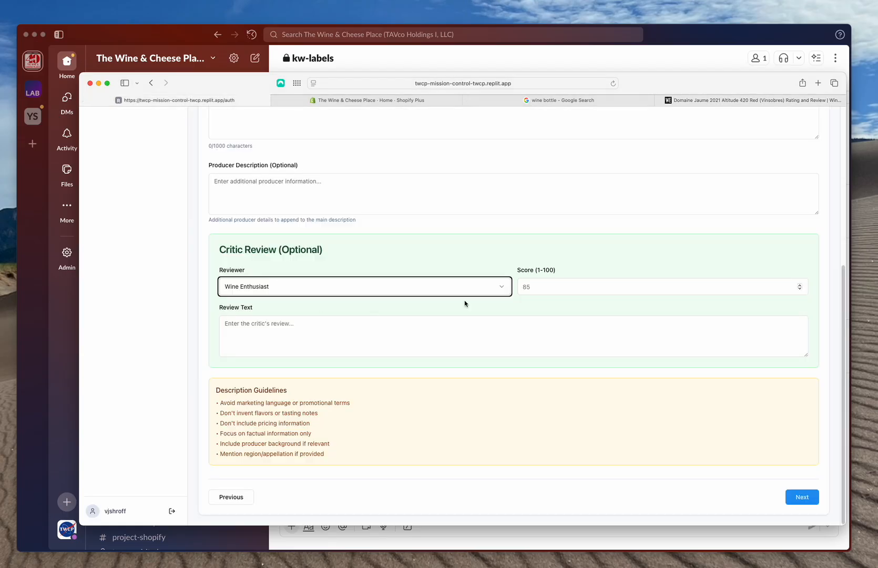
left_click(533, 286)
type("93")
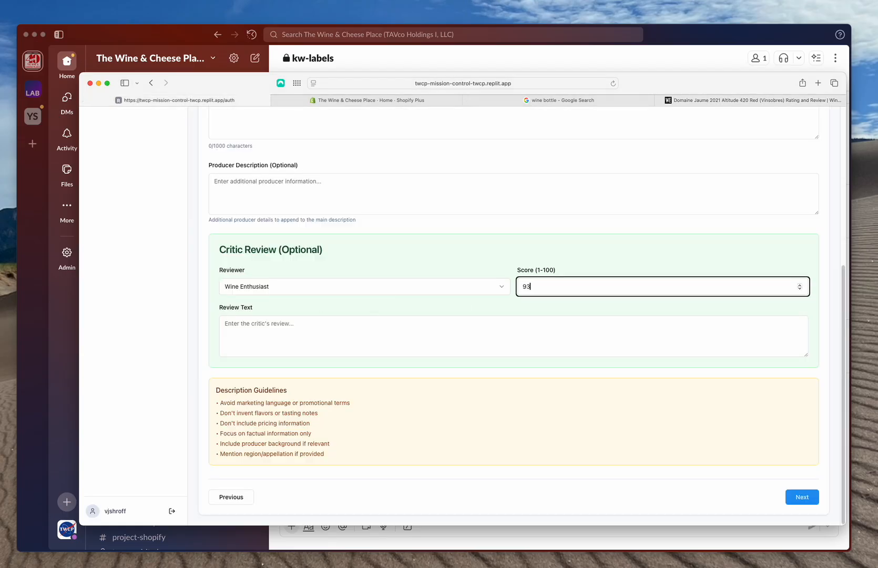
- Paste the copied tasting review as the critic's review text and continue to the product images stage
right_click(298, 331)
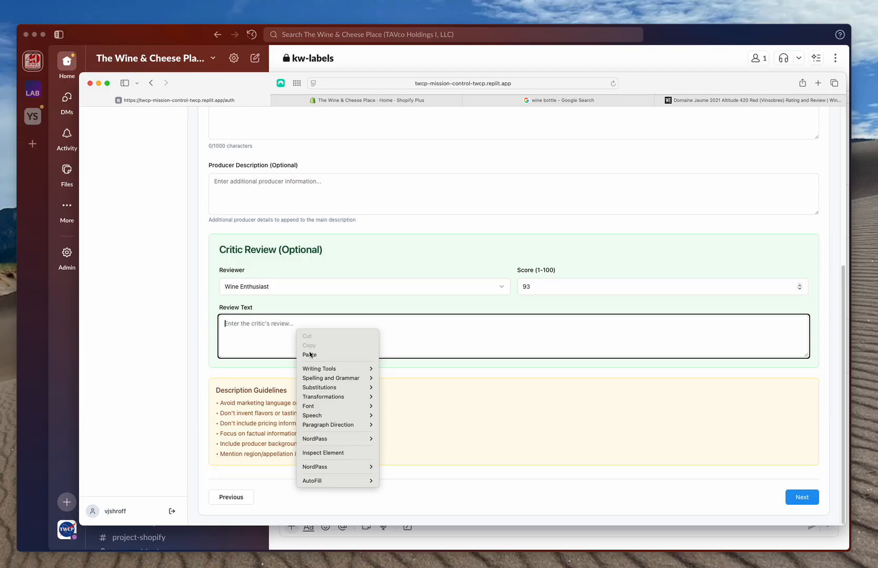
left_click(310, 355)
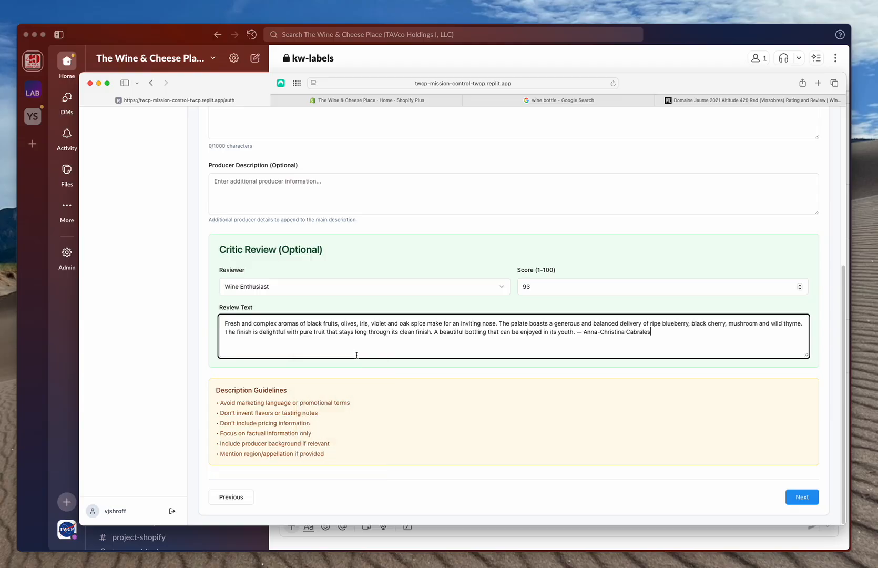
left_click(814, 500)
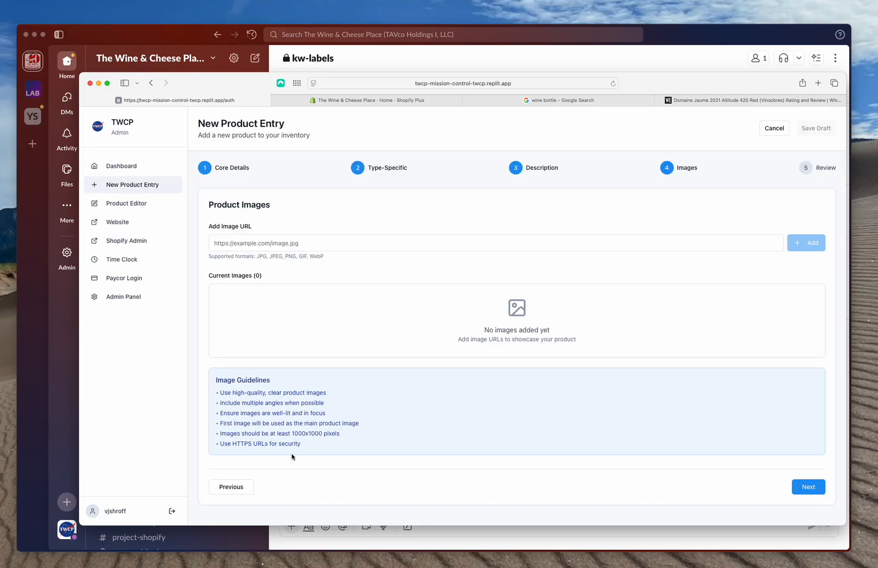
- Copy the image address of the North Mountain Supply 750ml Glass Bordeaux Wine Bottle from the Google wine bottle results
left_click(325, 246)
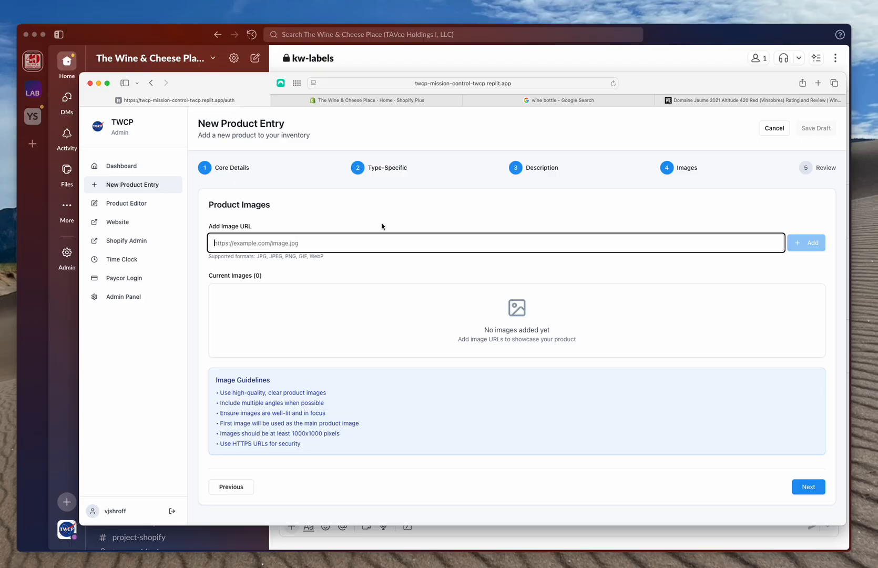
left_click(555, 98)
mouse_move(263, 287)
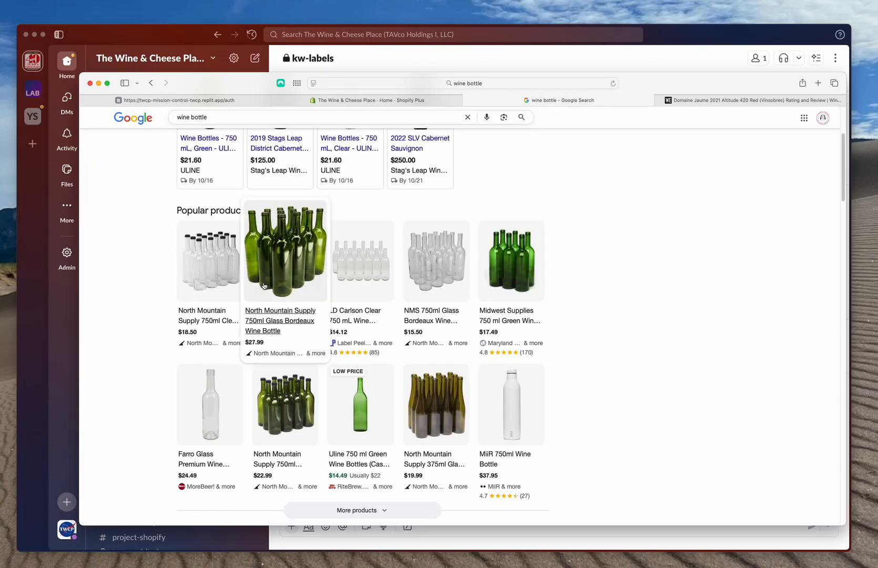
right_click(289, 258)
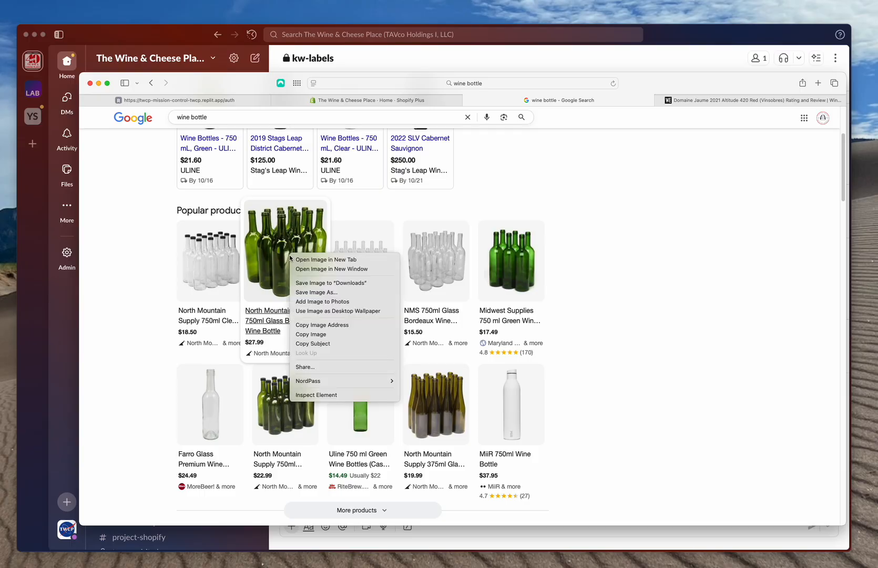
left_click(352, 327)
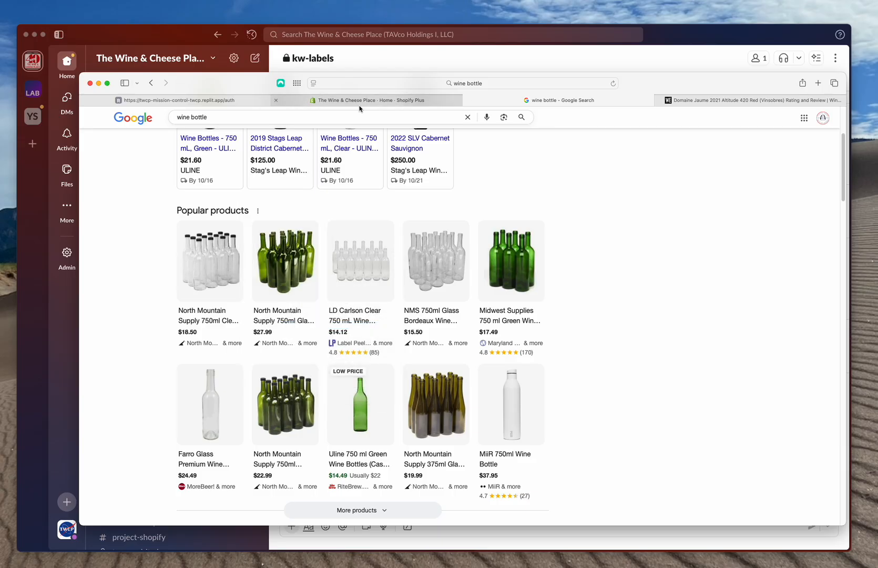
- Return to the product entry and paste the copied image address as the product's image URL
left_click(203, 101)
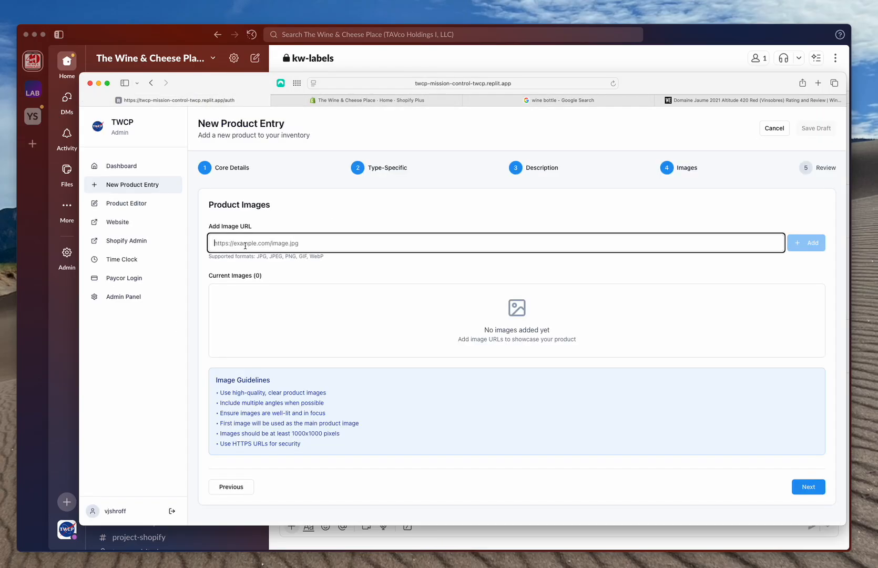
right_click(245, 245)
left_click(256, 270)
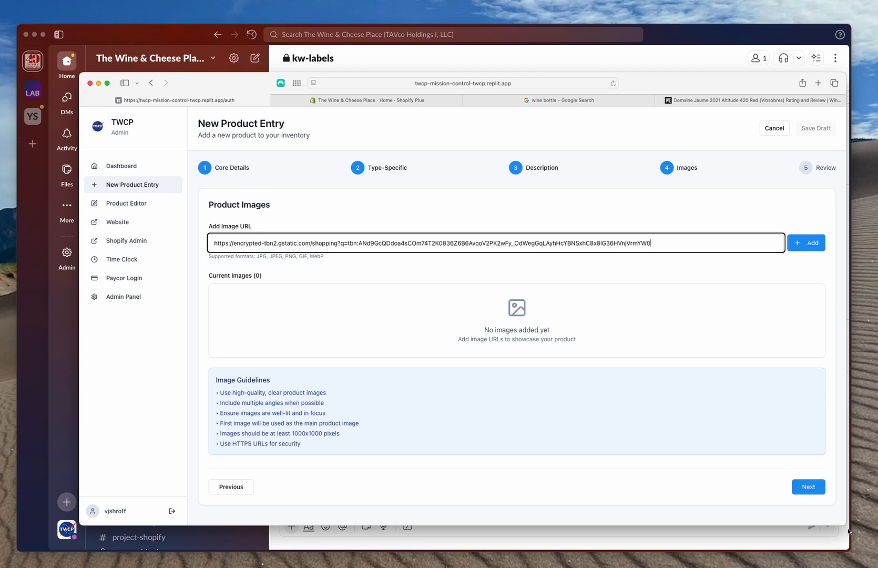
- Continue to the review stage and examine the product's core details, Shopify tags, description and label options
left_click(808, 488)
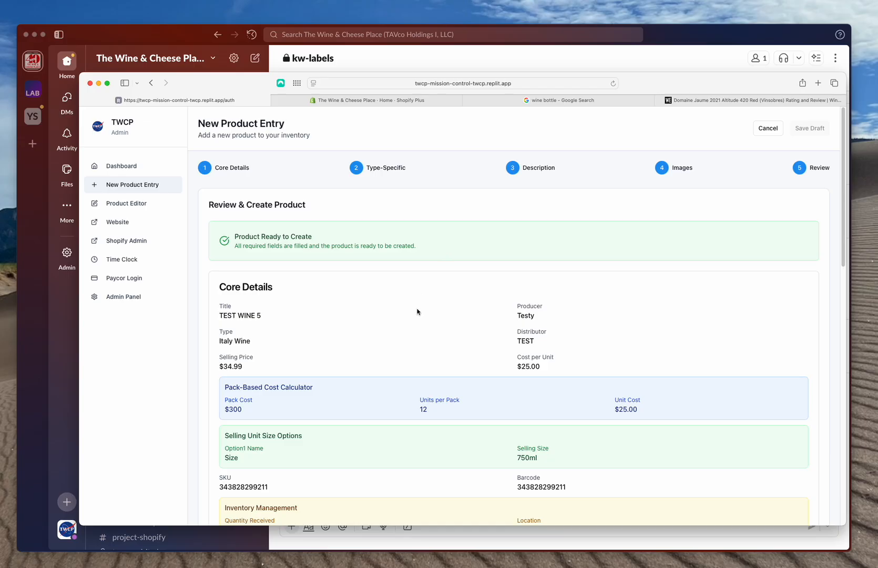
scroll(419, 315, "down", 5)
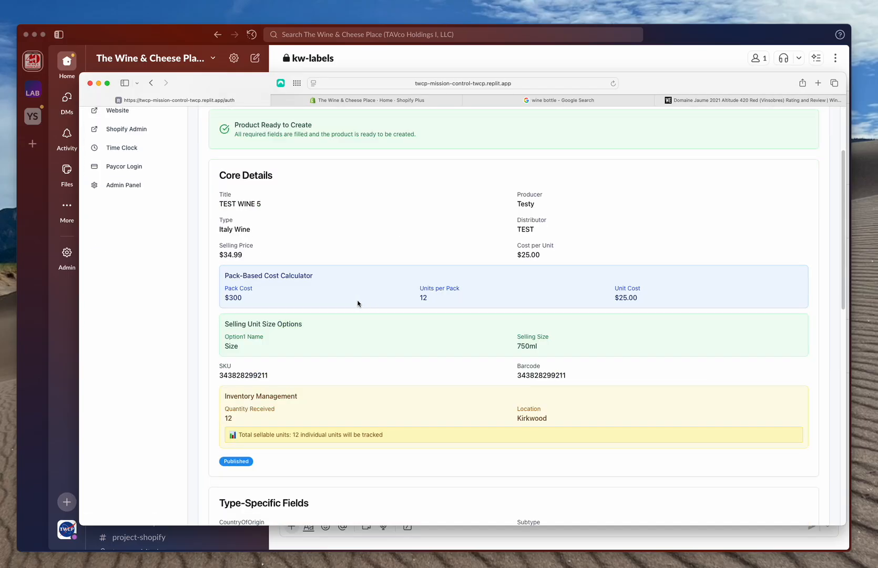
scroll(362, 303, "down", 10)
scroll(356, 304, "down", 10)
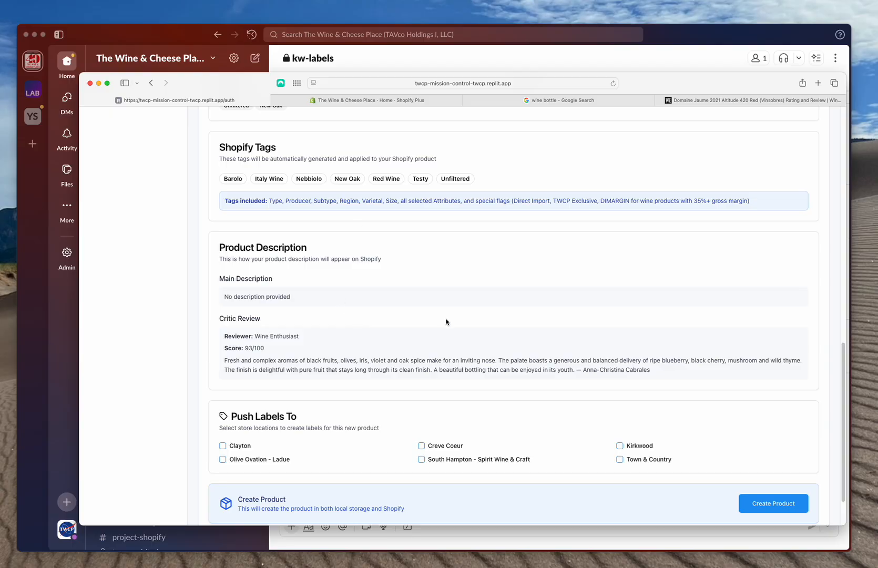
scroll(363, 321, "down", 2)
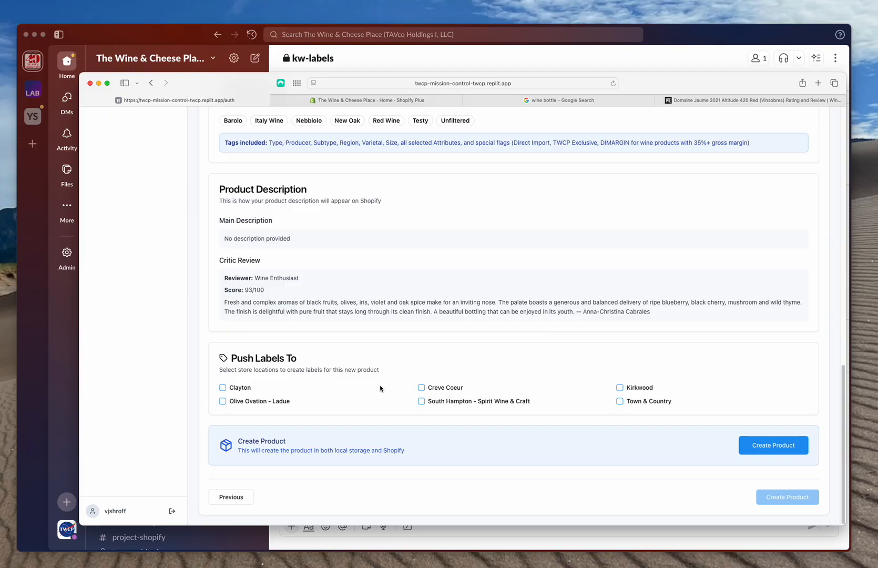
- Choose Kirkwood, Creve Coeur and Clayton as the stores to push labels to and create the product
right_click(424, 386)
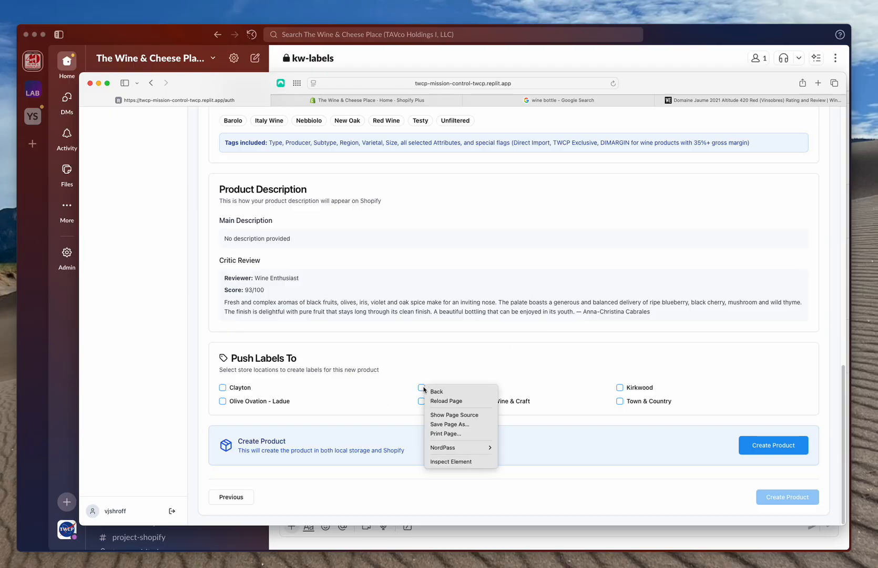
left_click(423, 365)
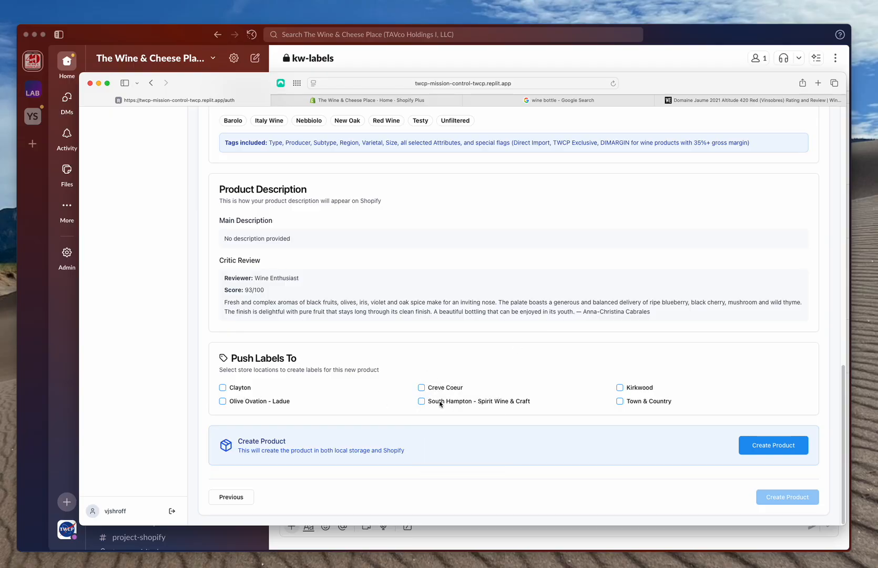
left_click(620, 388)
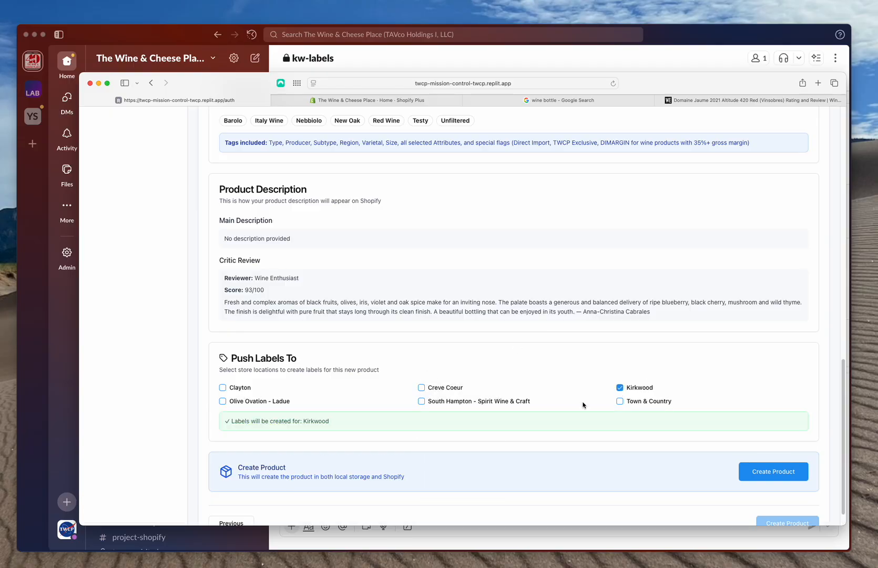
left_click(423, 390)
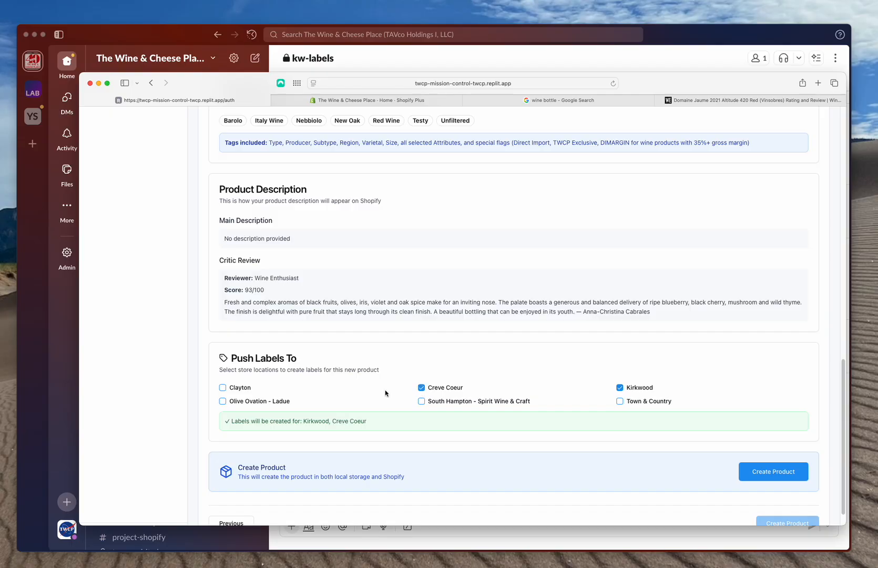
left_click(222, 388)
left_click(755, 472)
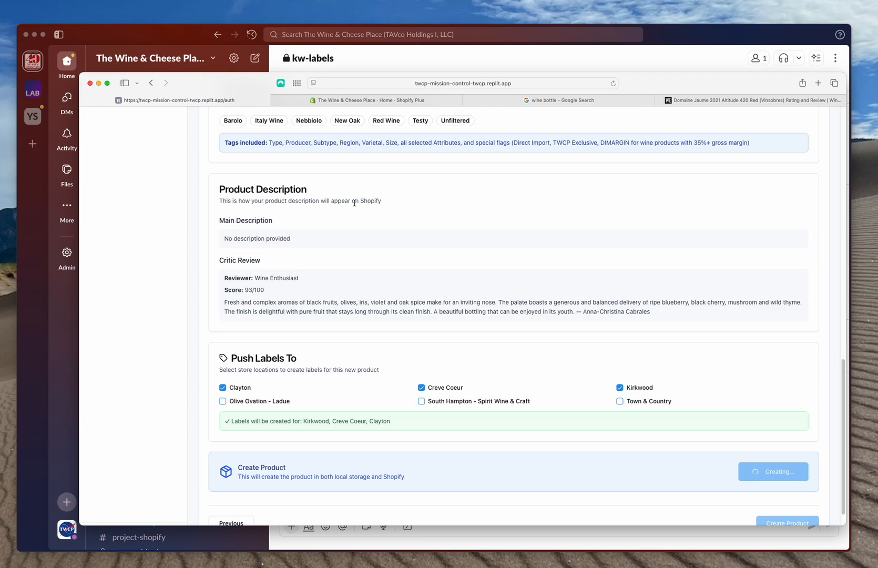
- Switch to Slack and check the kw-labels, fr-labels and nb-labels channels for new label notifications
left_click(187, 41)
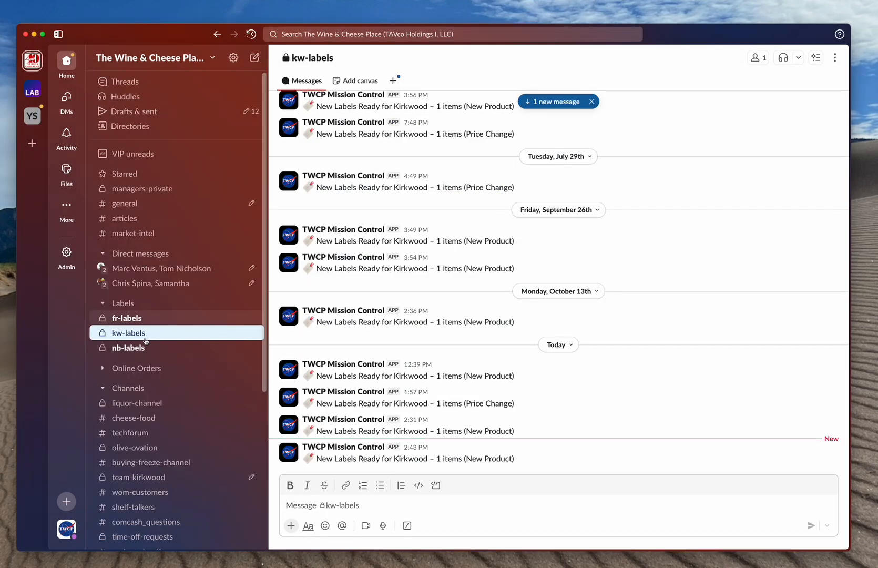
left_click(141, 282)
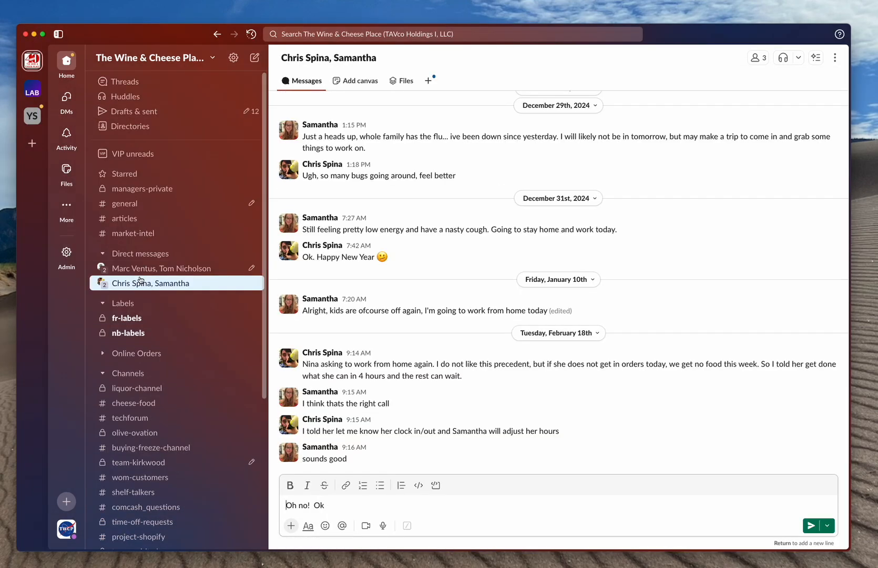
left_click(125, 319)
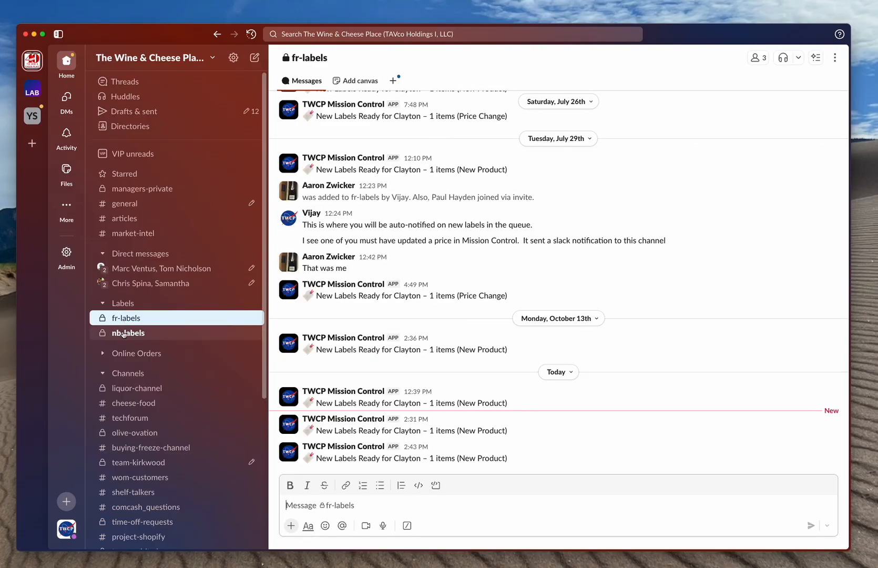
left_click(124, 333)
- Expand the Online Orders channel group and collapse the Labels group in Slack
left_click(117, 305)
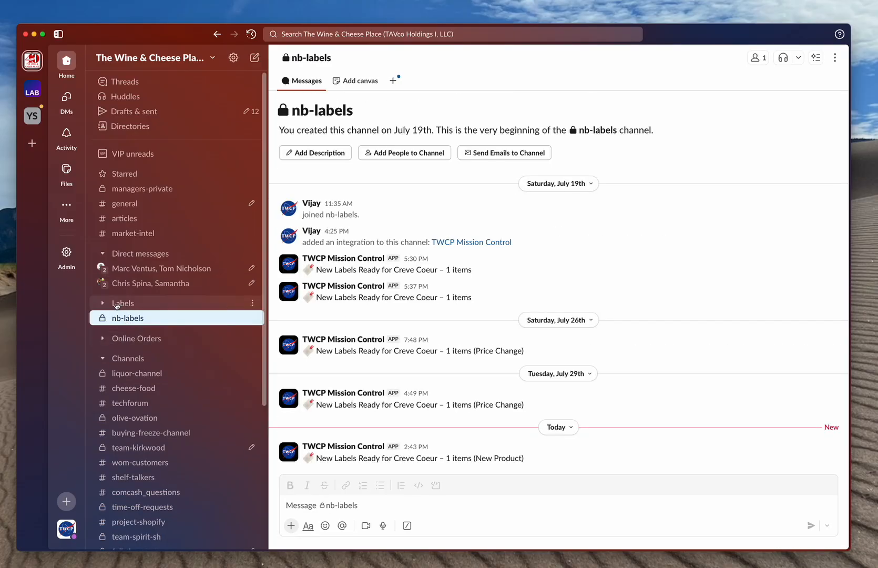
left_click(116, 305)
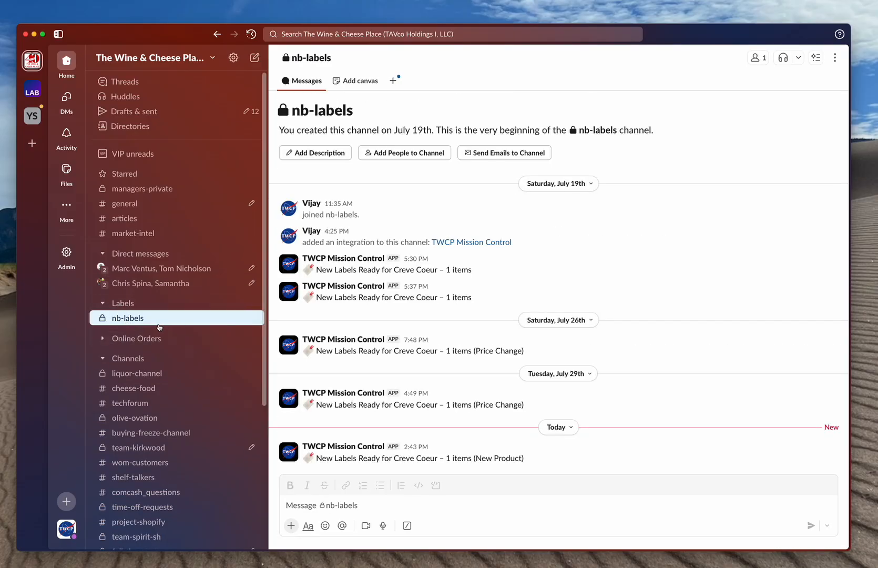
left_click(119, 337)
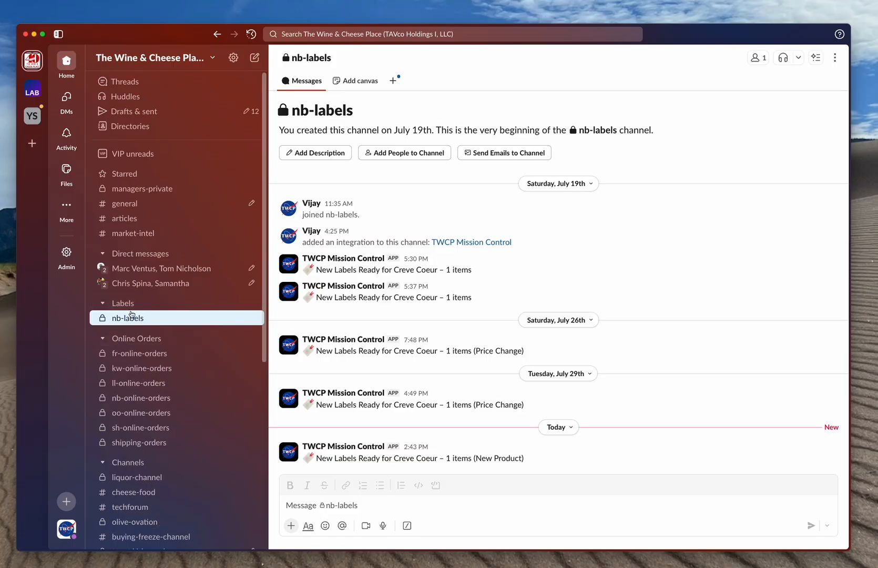
left_click(104, 305)
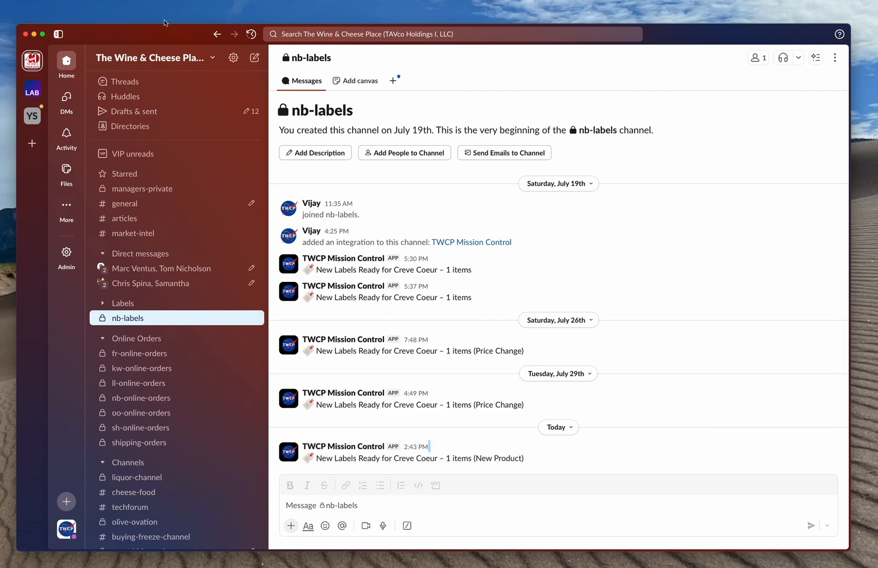
- Move Slack aside, switch to the Shopify admin in the browser, and find and open the product TEST WINE 5
left_click_drag(160, 33, 65, 188)
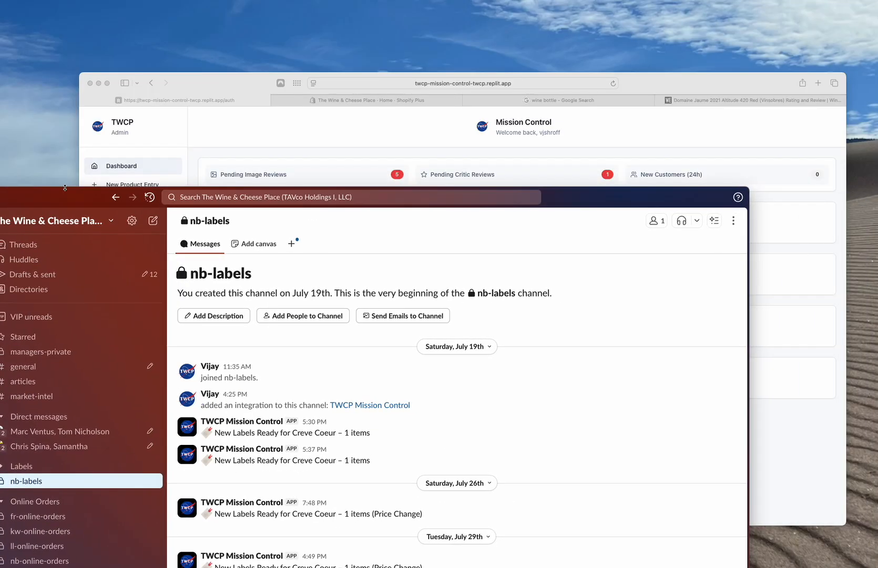
left_click(225, 88)
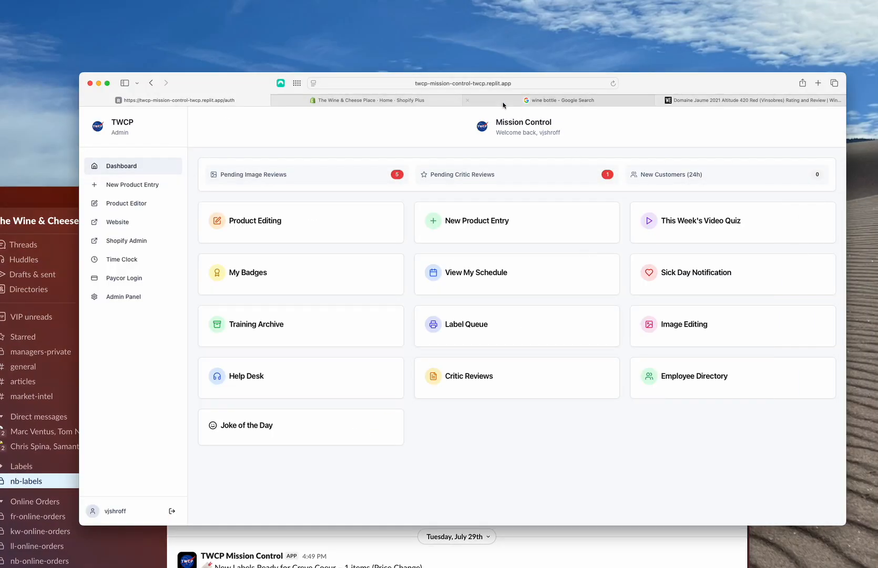
left_click(394, 100)
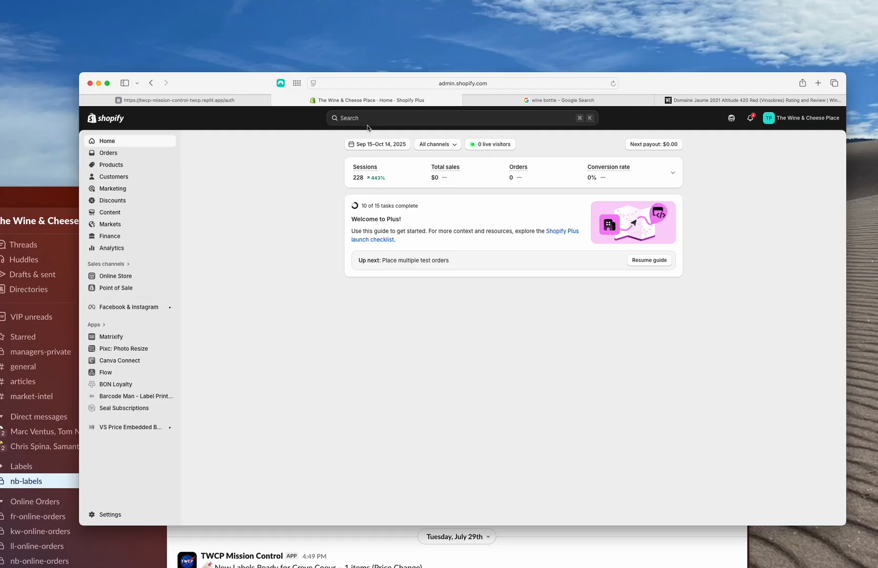
left_click(370, 120)
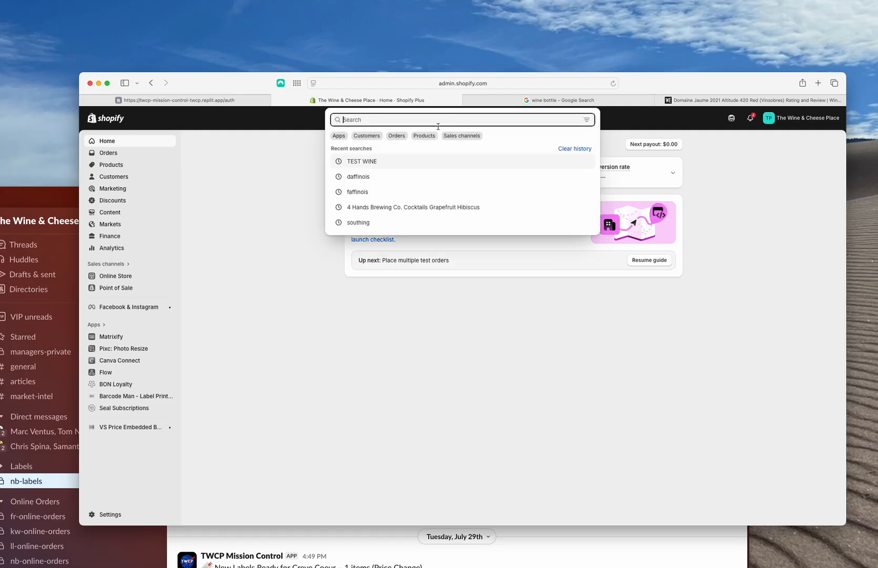
type("TEST ")
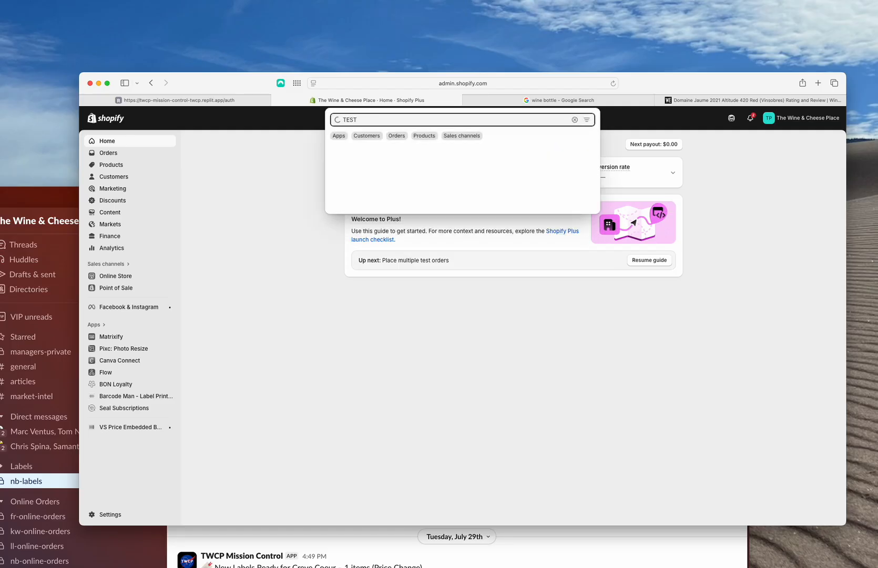
type("WINE ")
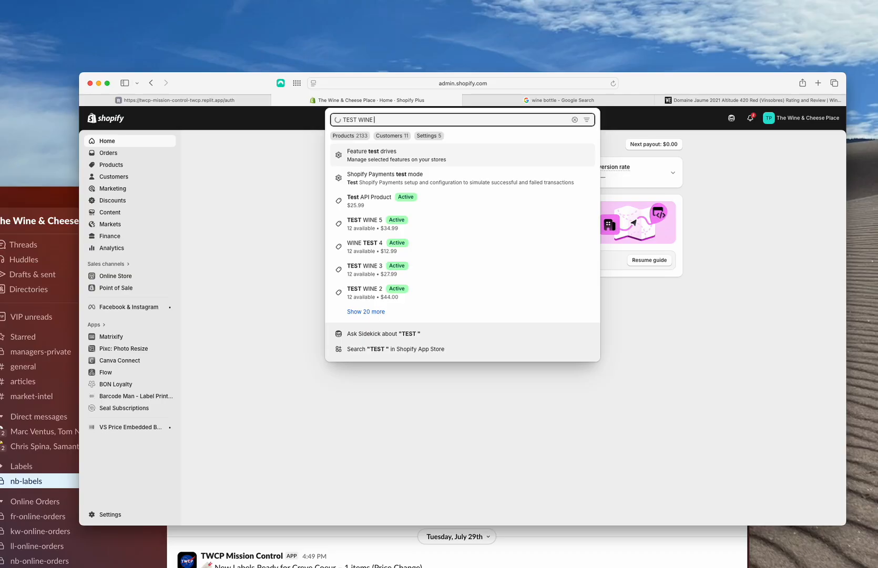
type("5")
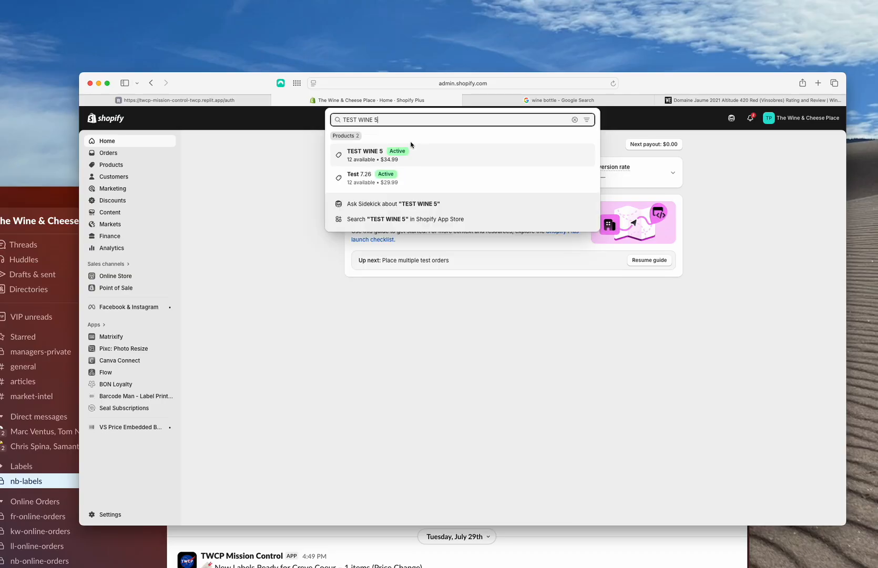
left_click(426, 157)
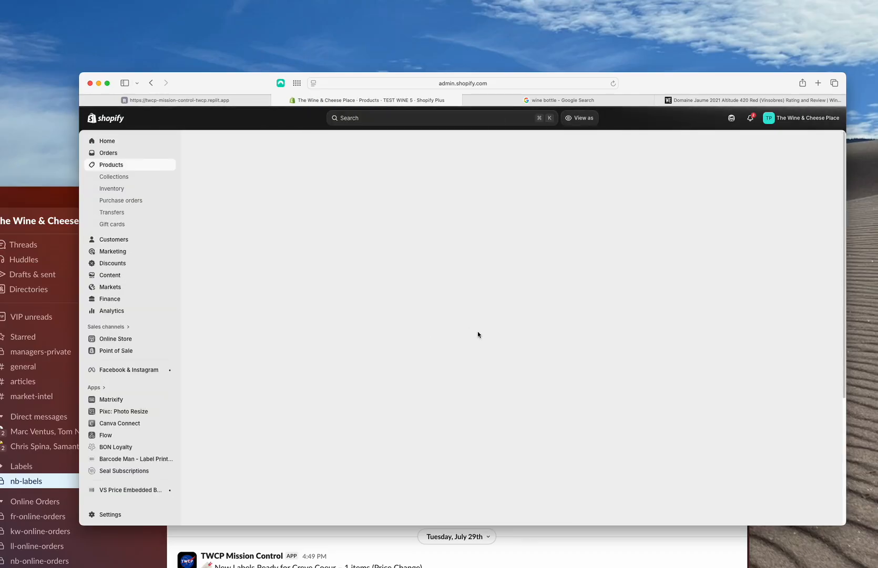
- Open the 750ml variant of TEST WINE 5 and examine its price, inventory, SKU, barcode and vintage metafield
scroll(505, 368, "down", 5)
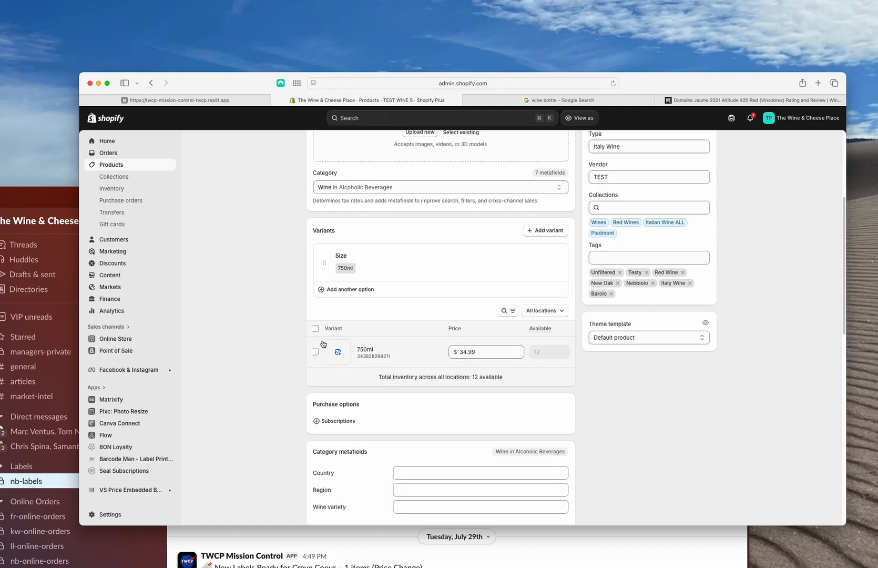
left_click(365, 349)
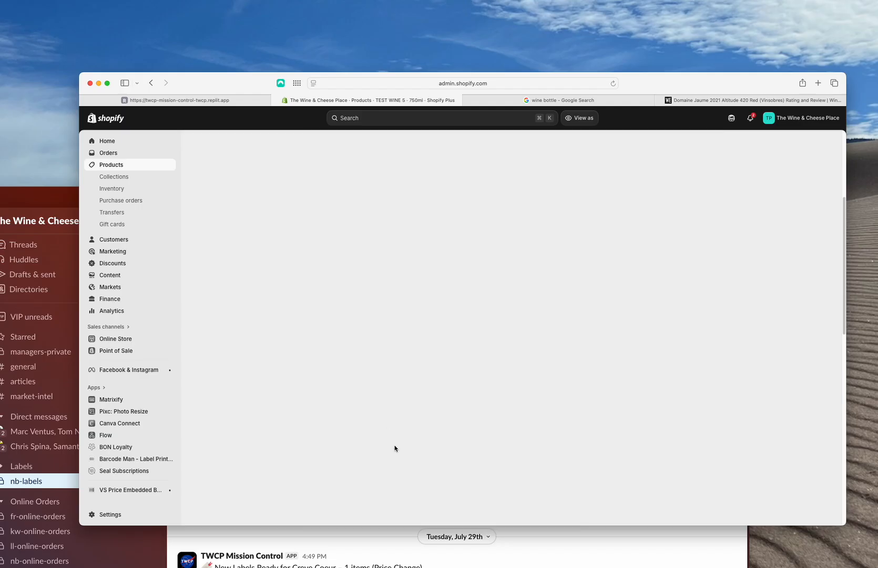
scroll(419, 427, "down", 2)
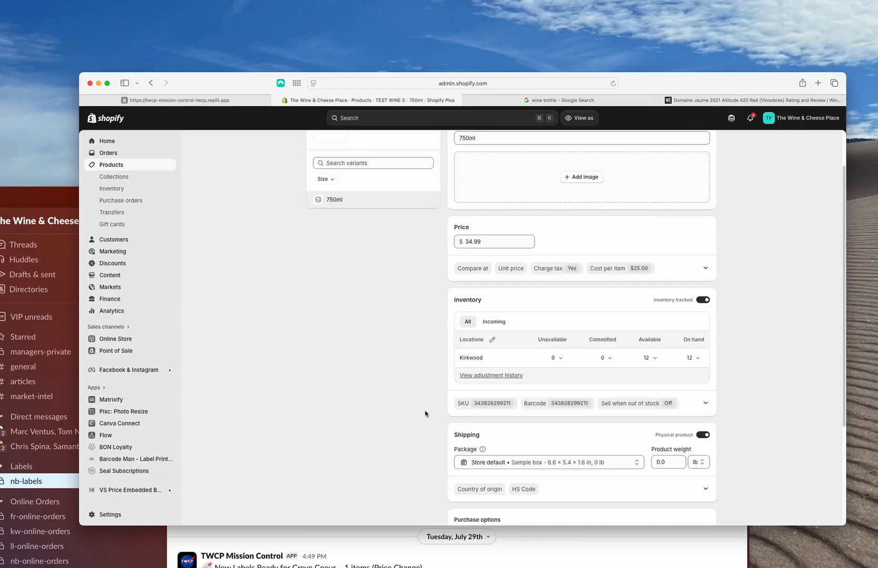
scroll(568, 458, "down", 5)
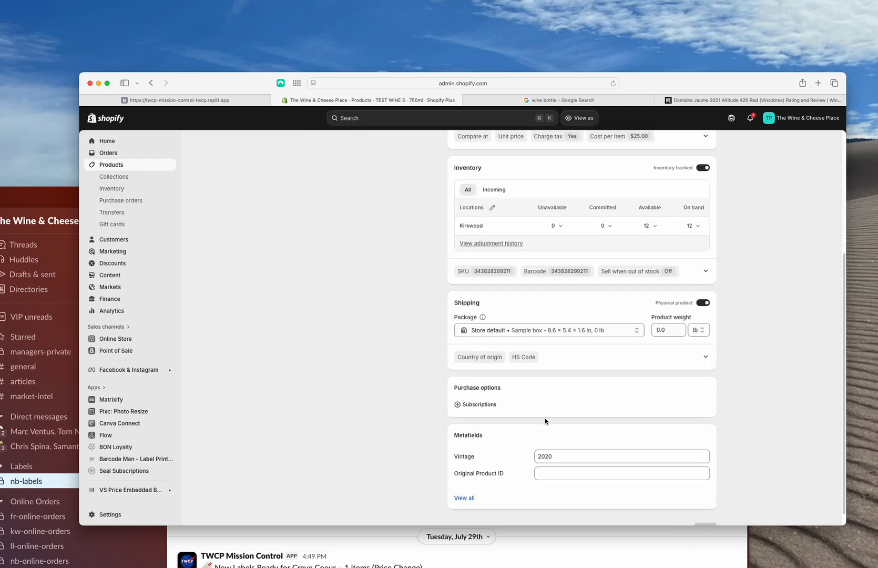
scroll(596, 453, "up", 3)
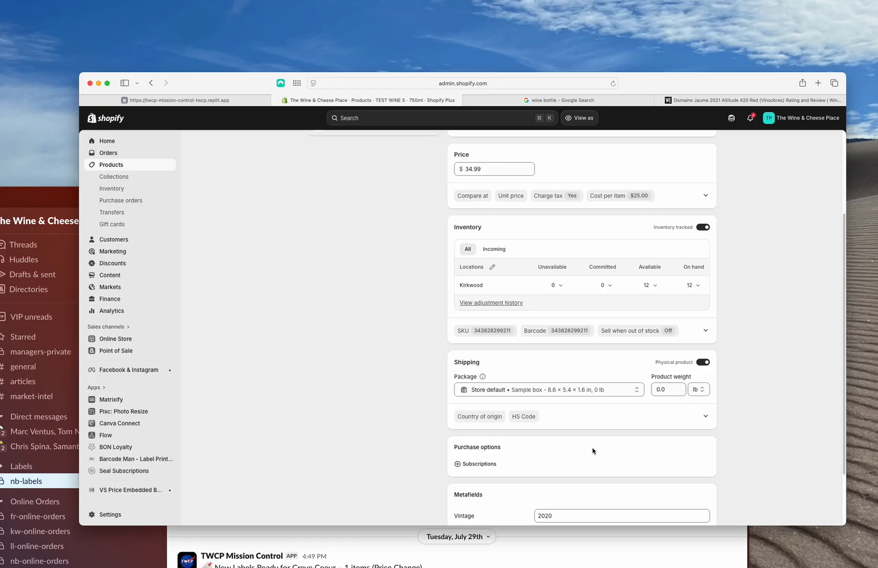
scroll(590, 451, "up", 6)
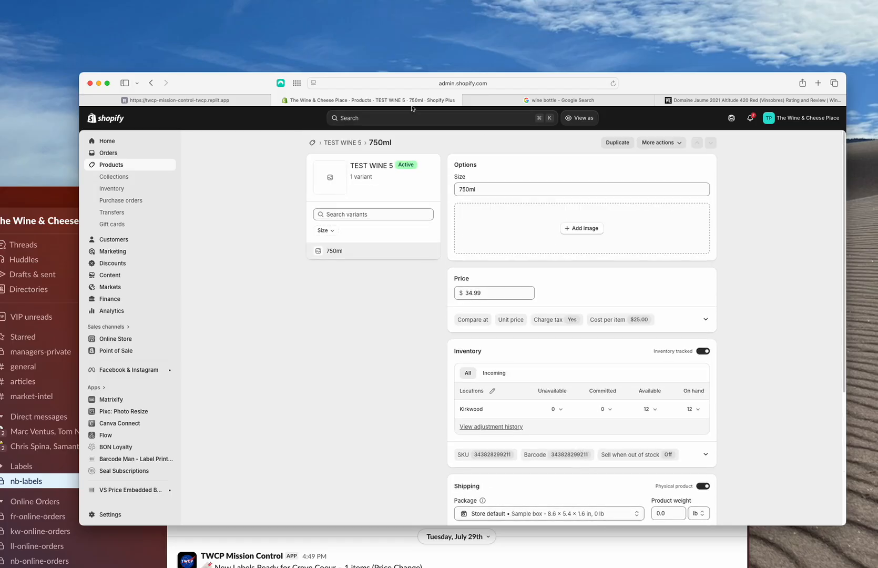
- Return to the Mission Control dashboard and open the Label Queue
left_click(174, 100)
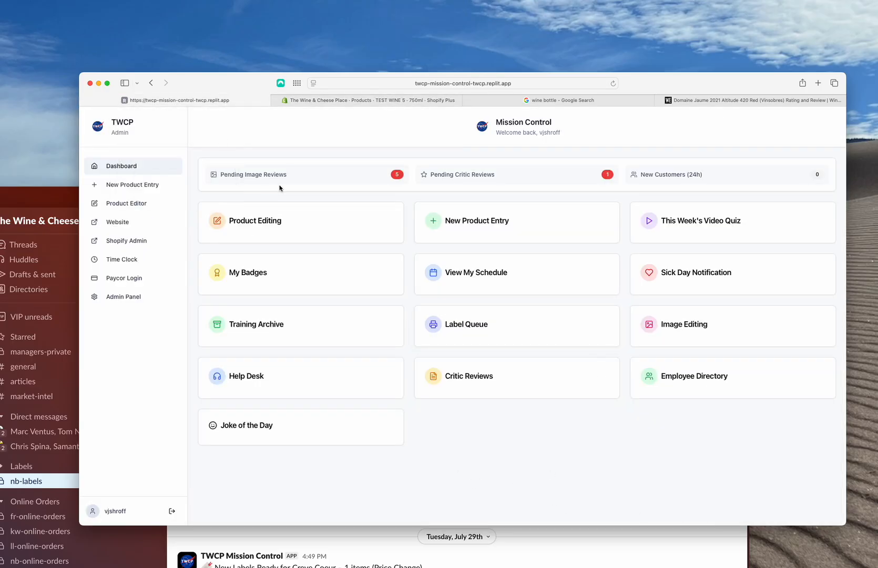
left_click(511, 329)
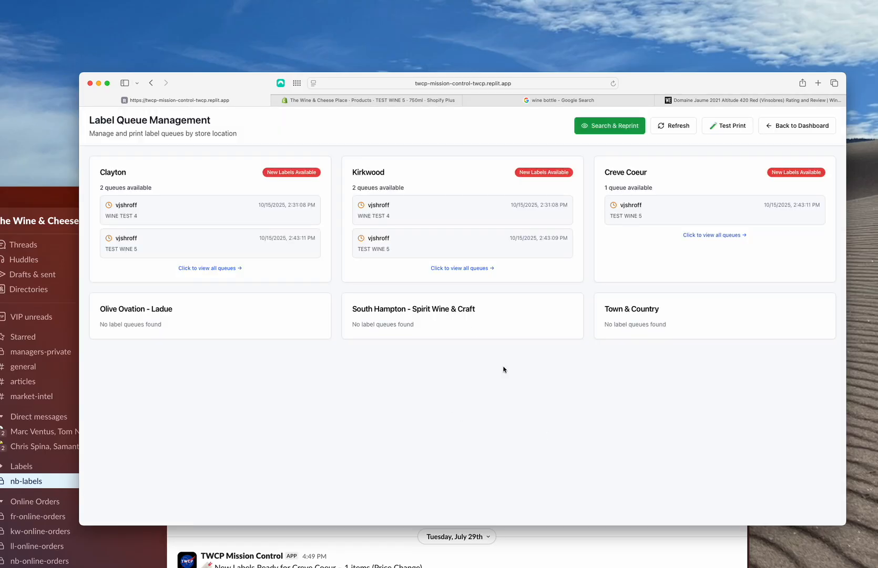